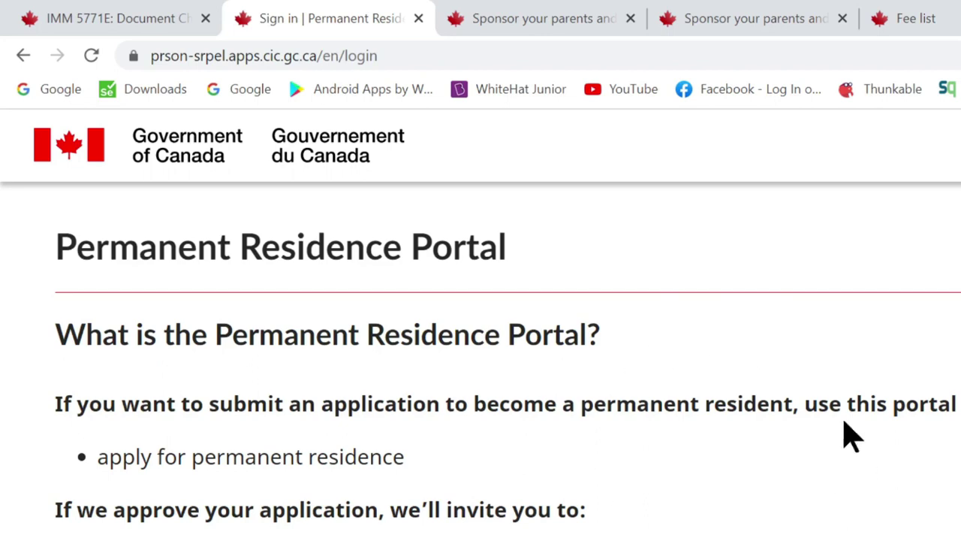
Open the form for creating a new Permanent Residence Portal account
{"action": "scroll", "coordinate": [786, 473], "scroll_direction": "down", "scroll_amount": 5}
{"action": "scroll", "coordinate": [787, 473], "scroll_direction": "down", "scroll_amount": 5}
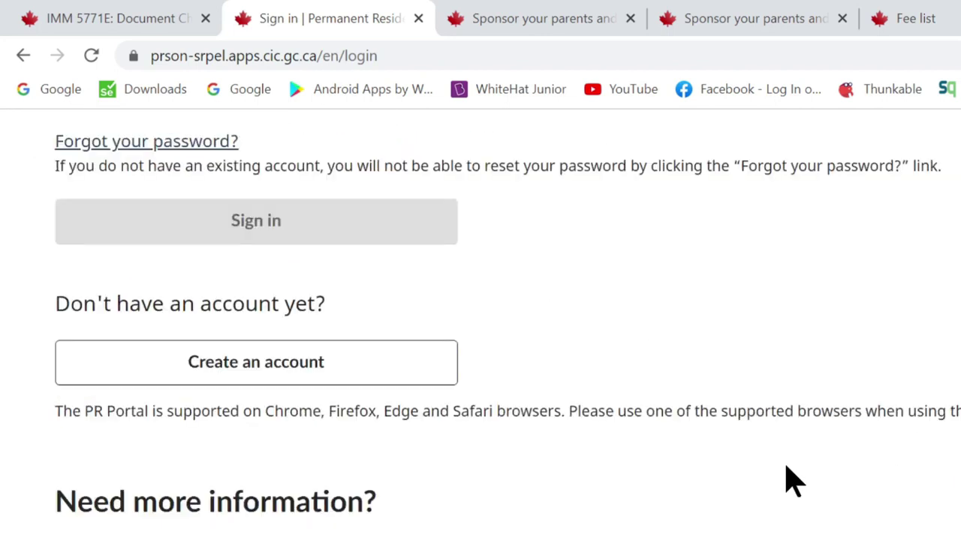
{"action": "scroll", "coordinate": [788, 474], "scroll_direction": "down", "scroll_amount": 1}
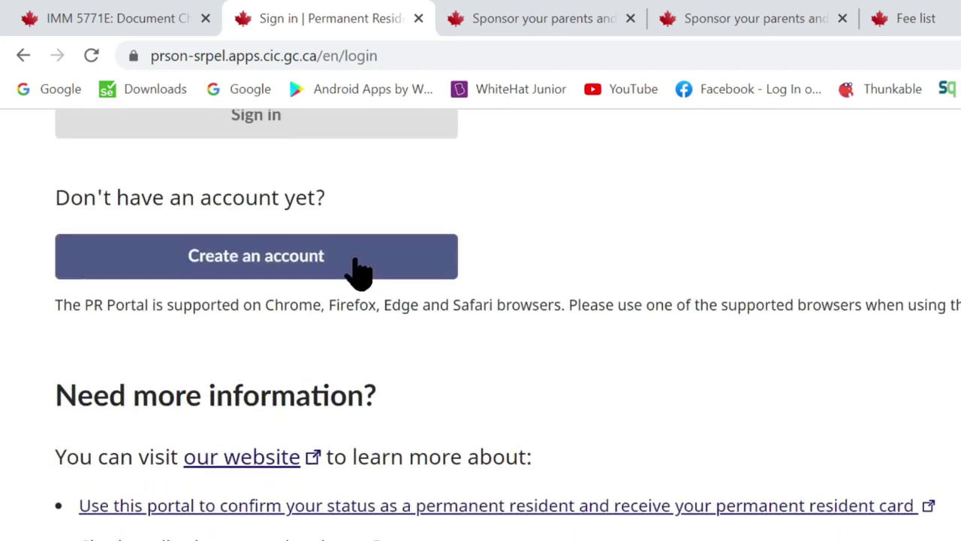
{"action": "left_click", "coordinate": [359, 272]}
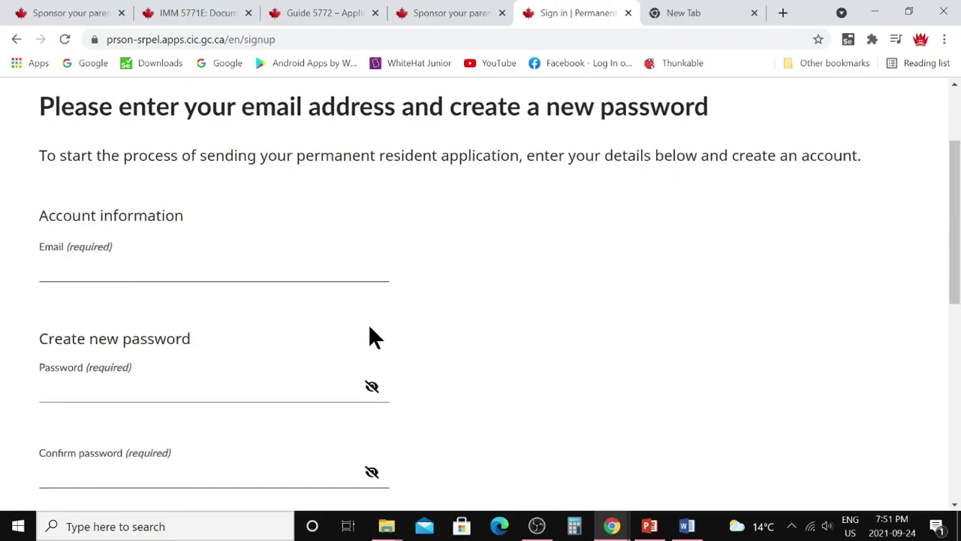
Create the account with the applicant's email, a matching new password, and the Terms of Use and Privacy Policy accepted
{"action": "scroll", "coordinate": [371, 337], "scroll_direction": "down", "scroll_amount": 2}
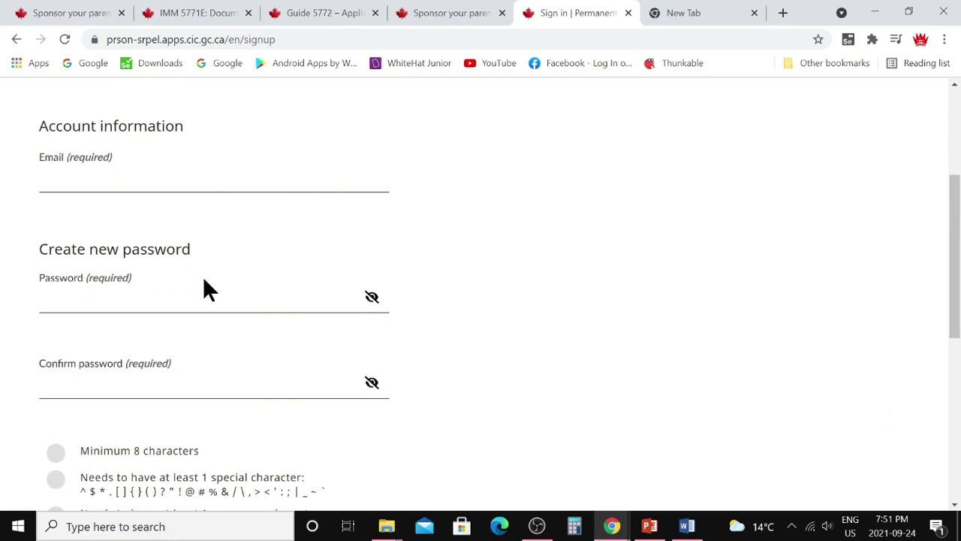
{"action": "scroll", "coordinate": [175, 287], "scroll_direction": "down", "scroll_amount": 3}
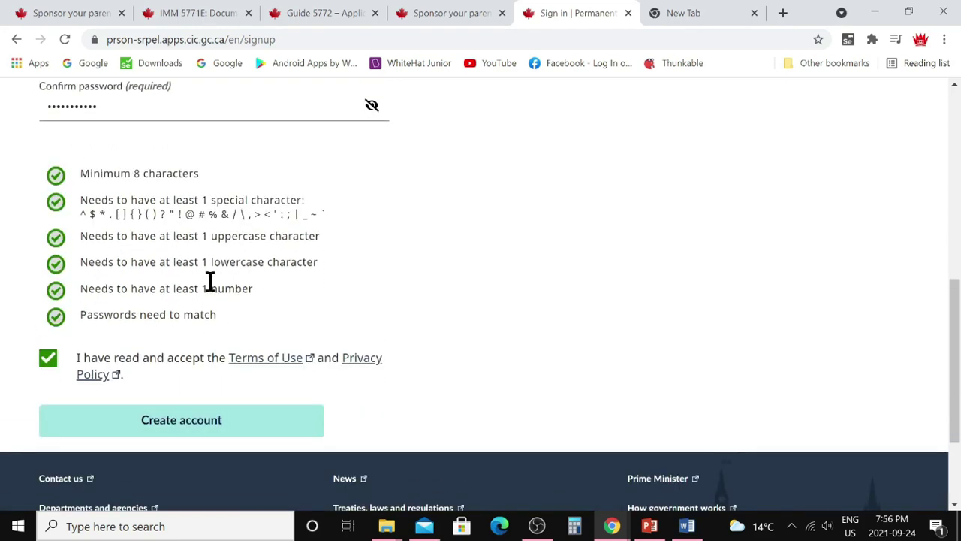
{"action": "scroll", "coordinate": [231, 282], "scroll_direction": "down", "scroll_amount": 2}
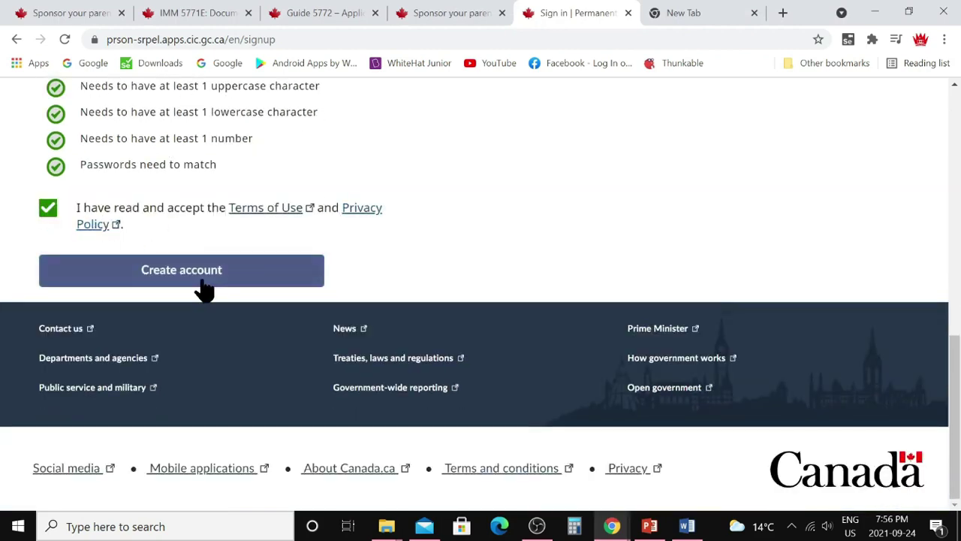
{"action": "left_click", "coordinate": [202, 282]}
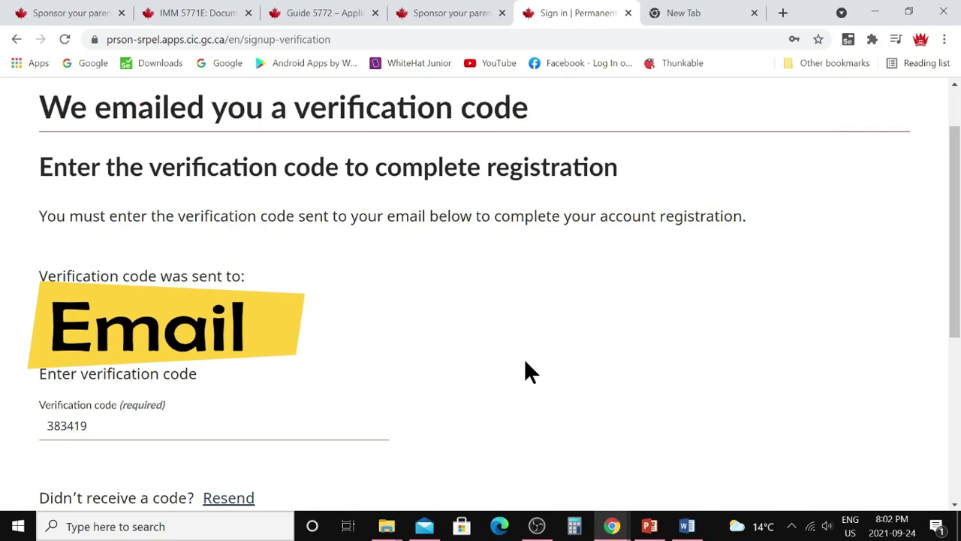
Complete the account registration with the verification code sent by email
{"action": "scroll", "coordinate": [518, 366], "scroll_direction": "down", "scroll_amount": 3}
{"action": "scroll", "coordinate": [515, 361], "scroll_direction": "down", "scroll_amount": 1}
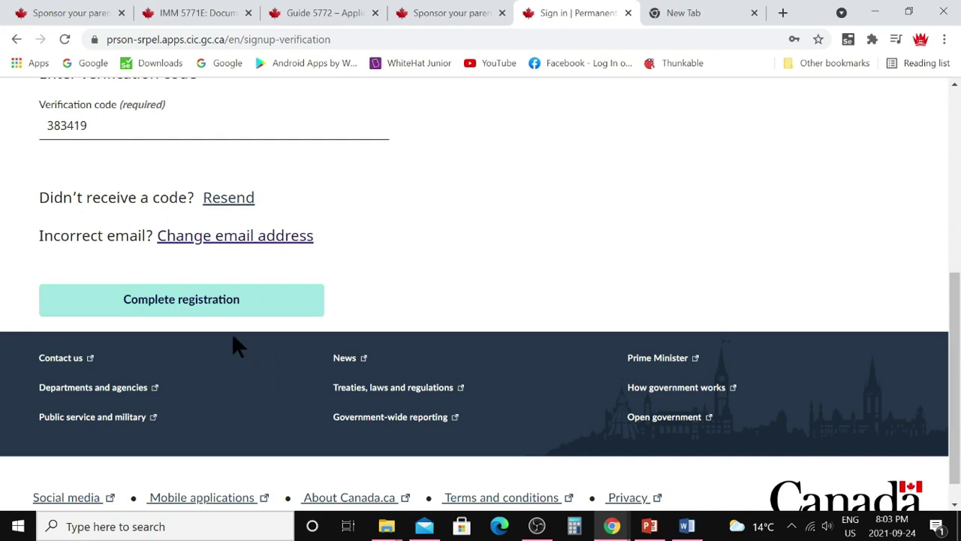
{"action": "left_click", "coordinate": [221, 308]}
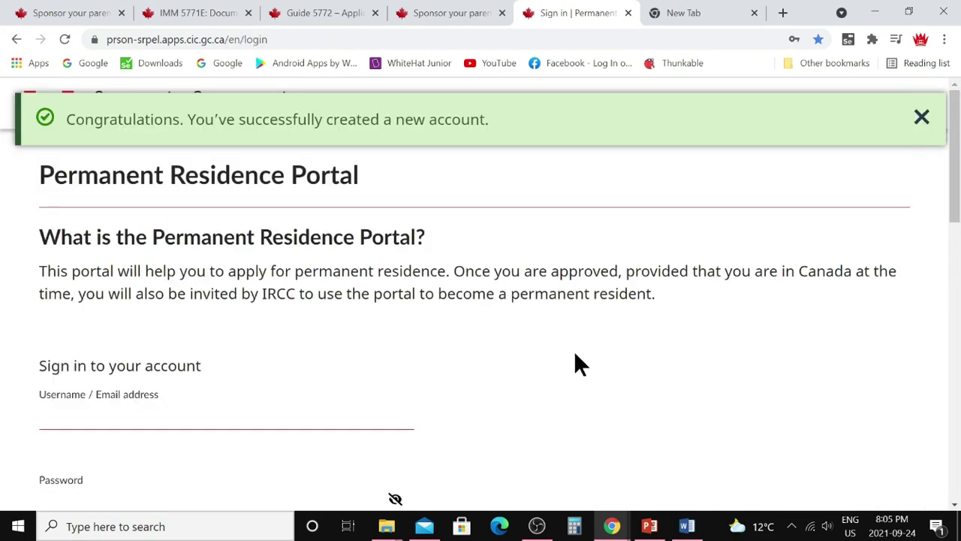
{"action": "scroll", "coordinate": [578, 365], "scroll_direction": "down", "scroll_amount": 1}
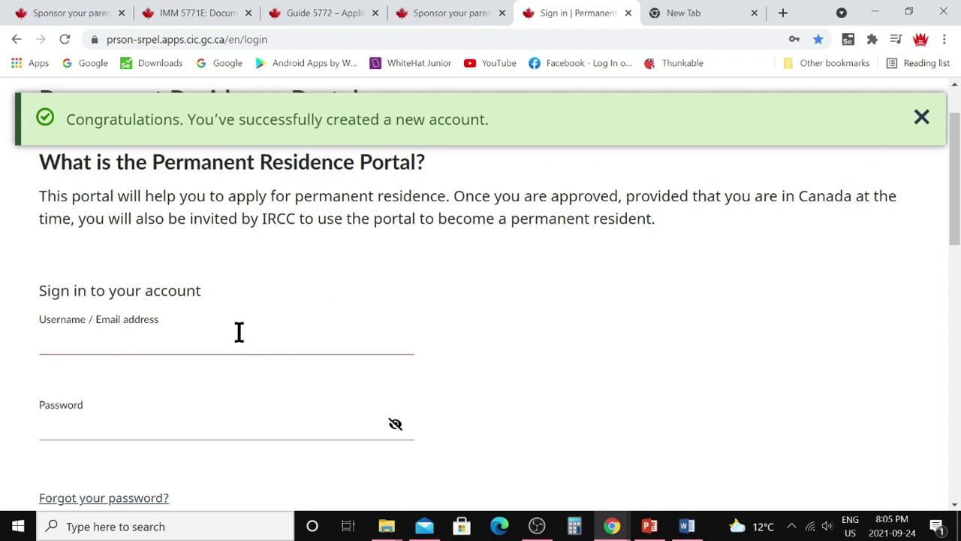
{"action": "scroll", "coordinate": [258, 427], "scroll_direction": "down", "scroll_amount": 1}
{"action": "scroll", "coordinate": [259, 427], "scroll_direction": "down", "scroll_amount": 1}
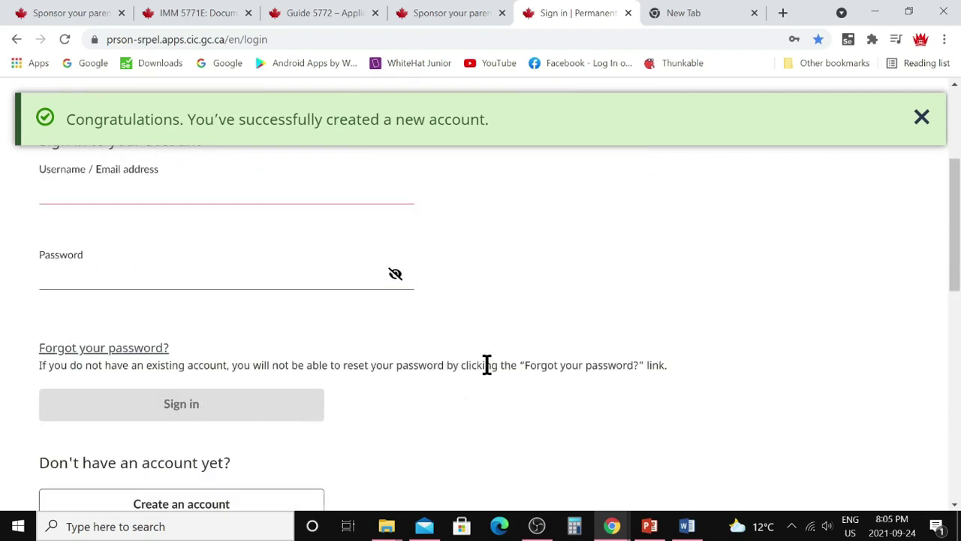
{"action": "left_click", "coordinate": [537, 526]}
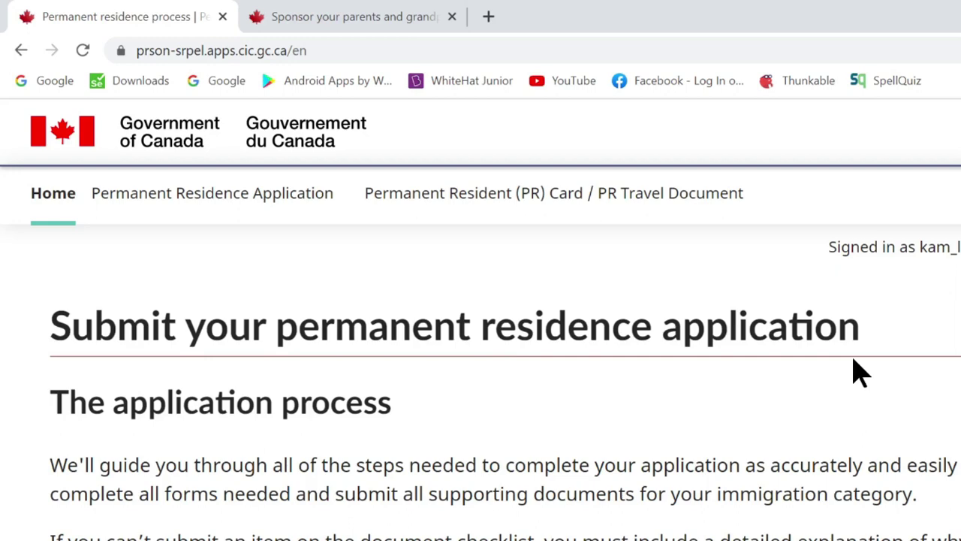
Go through the application process overview on the home page and start a new application for permanent residence
{"action": "scroll", "coordinate": [851, 434], "scroll_direction": "down", "scroll_amount": 3}
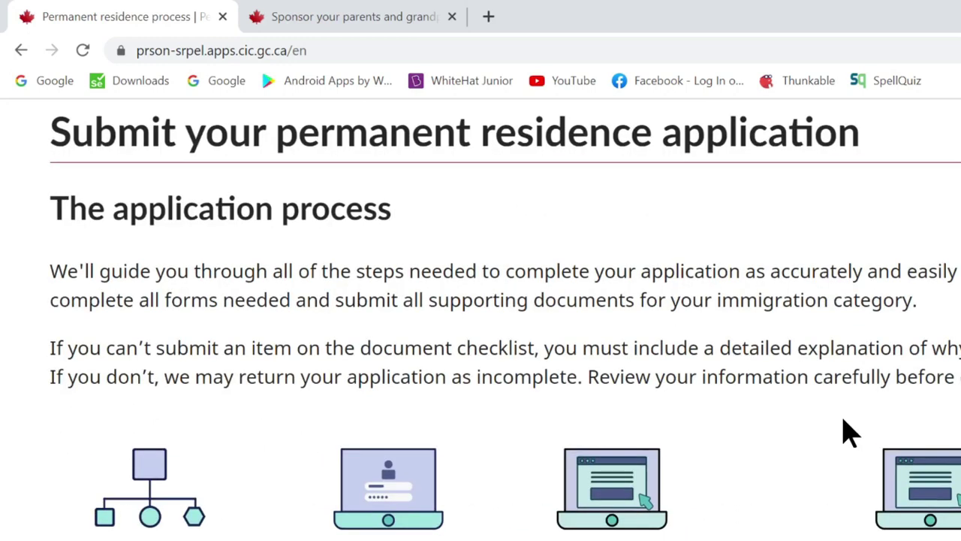
{"action": "scroll", "coordinate": [851, 434], "scroll_direction": "down", "scroll_amount": 6}
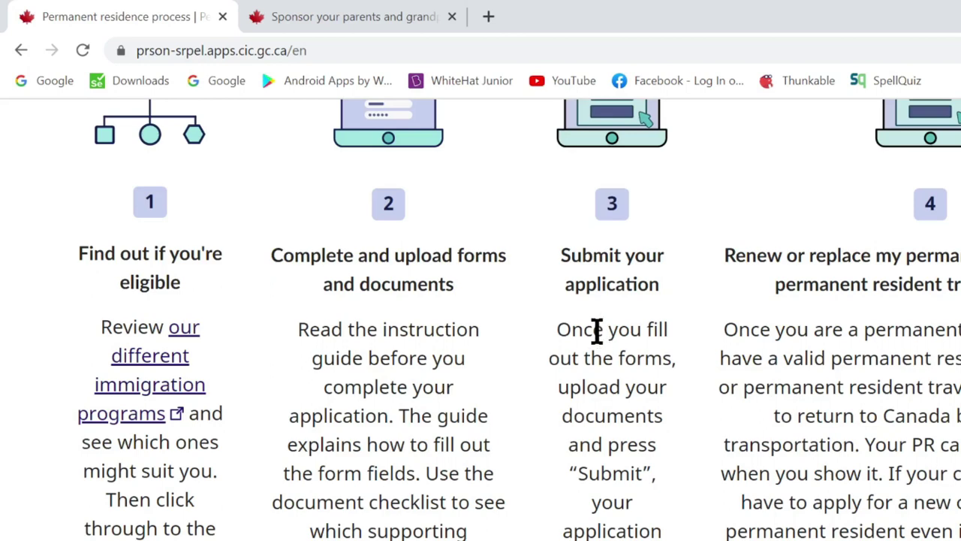
{"action": "scroll", "coordinate": [598, 330], "scroll_direction": "down", "scroll_amount": 5}
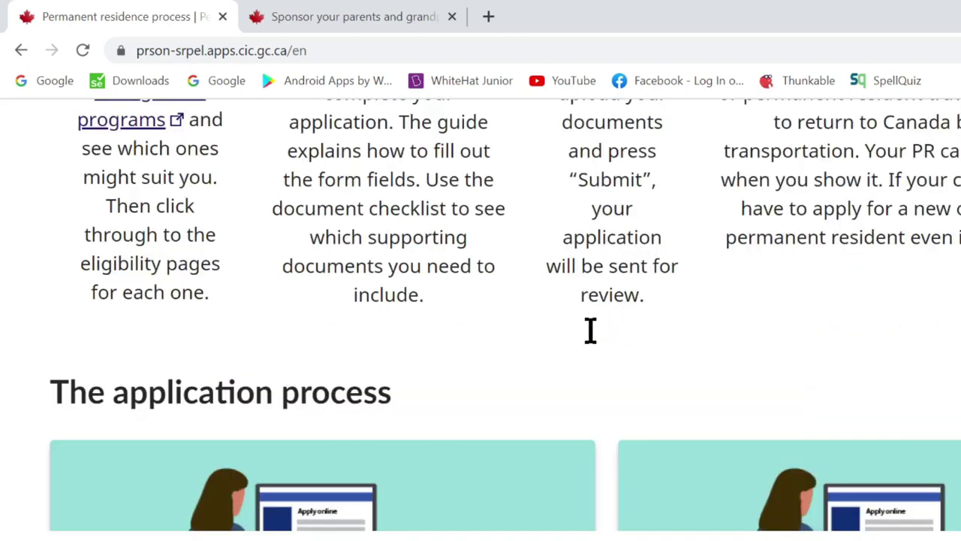
{"action": "scroll", "coordinate": [591, 330], "scroll_direction": "down", "scroll_amount": 3}
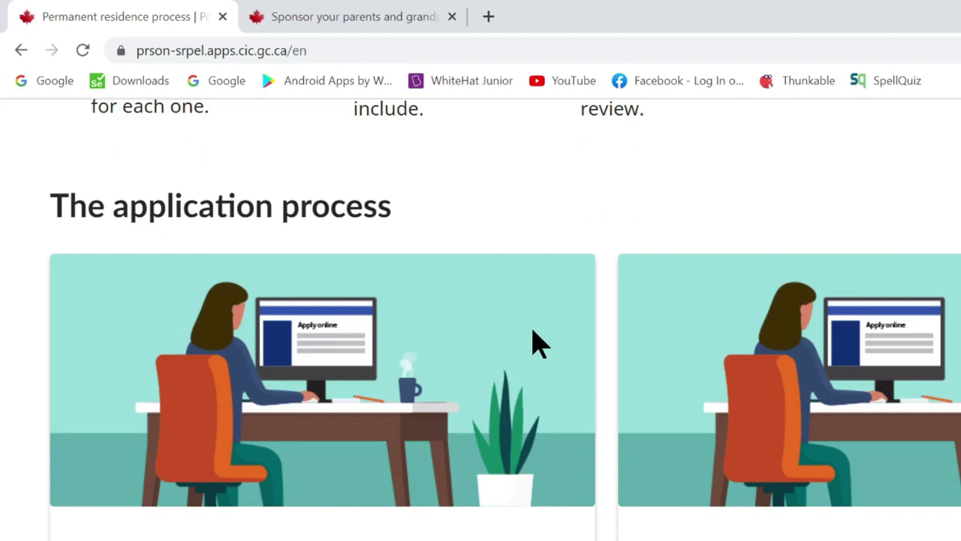
{"action": "scroll", "coordinate": [535, 344], "scroll_direction": "down", "scroll_amount": 3}
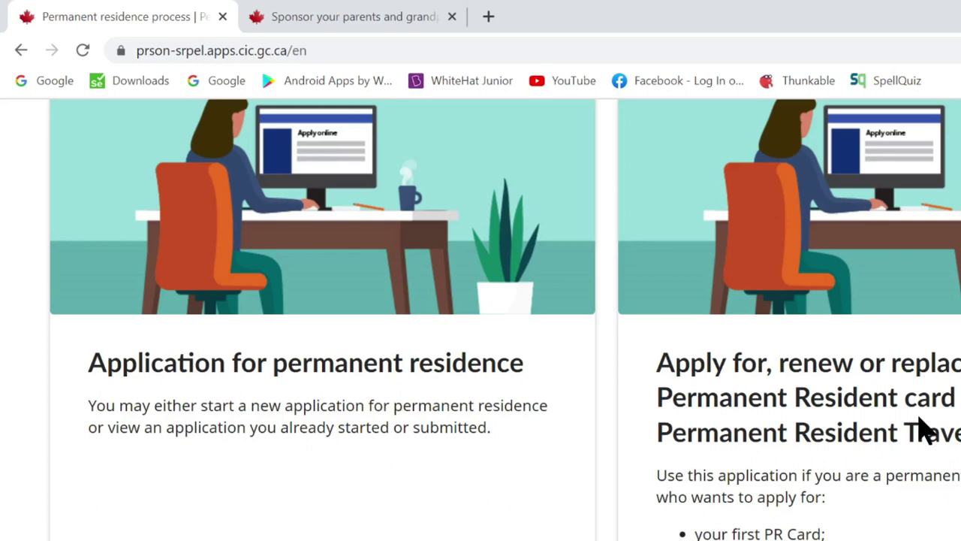
{"action": "scroll", "coordinate": [556, 368], "scroll_direction": "down", "scroll_amount": 5}
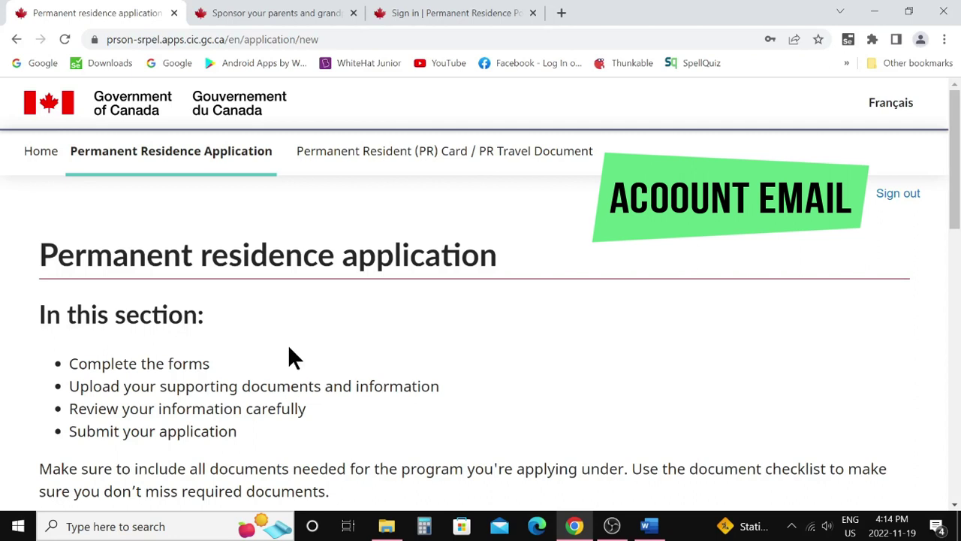
Choose Family as the program for the new permanent residence application
{"action": "scroll", "coordinate": [293, 330], "scroll_direction": "down", "scroll_amount": 2}
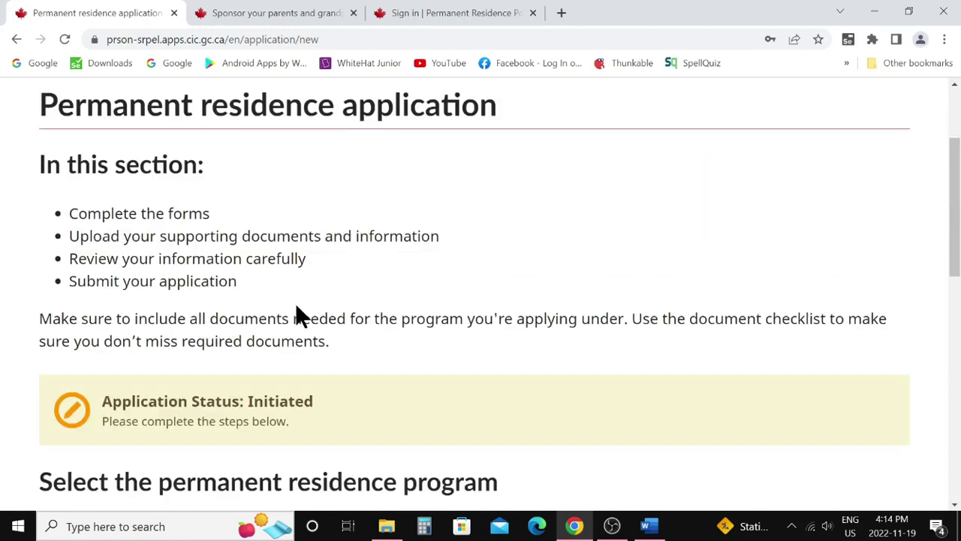
{"action": "scroll", "coordinate": [296, 316], "scroll_direction": "down", "scroll_amount": 2}
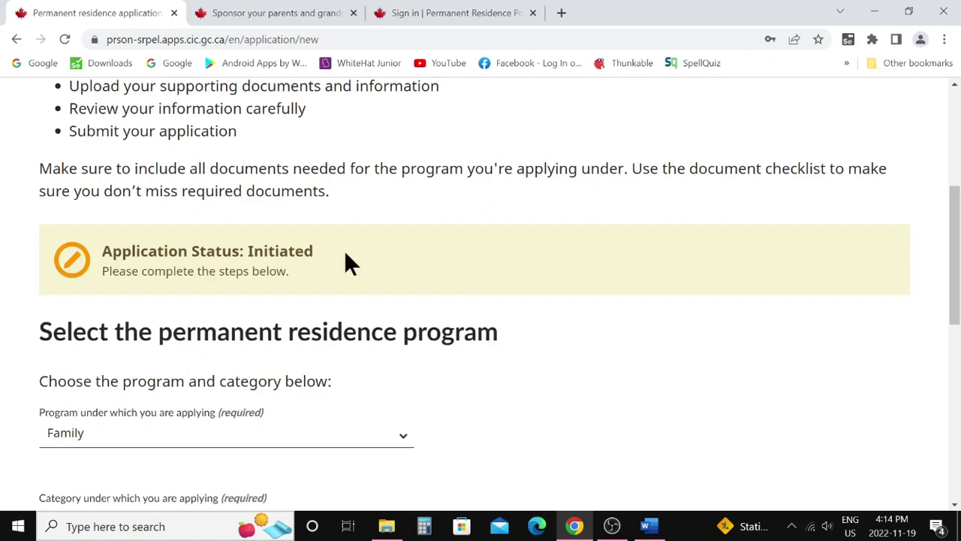
{"action": "scroll", "coordinate": [351, 263], "scroll_direction": "down", "scroll_amount": 2}
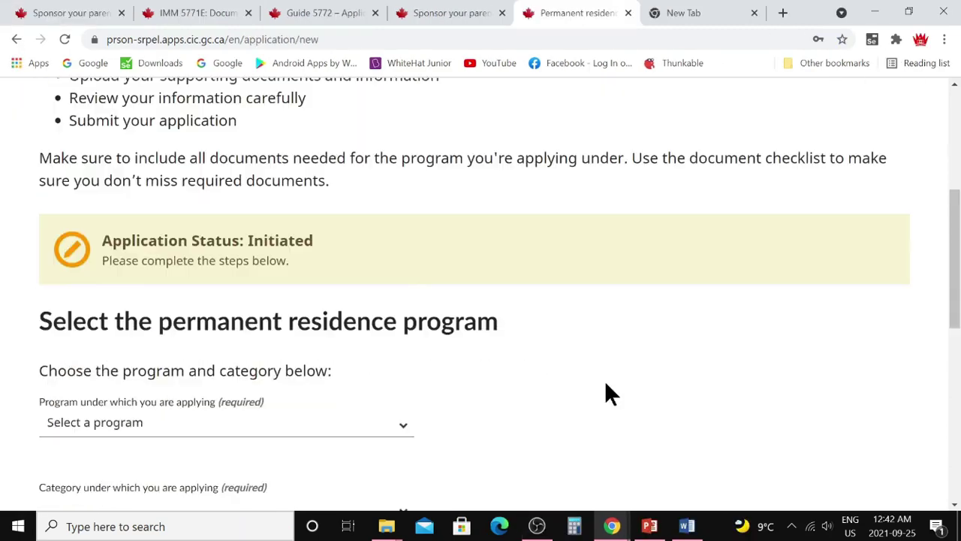
{"action": "scroll", "coordinate": [607, 392], "scroll_direction": "down", "scroll_amount": 2}
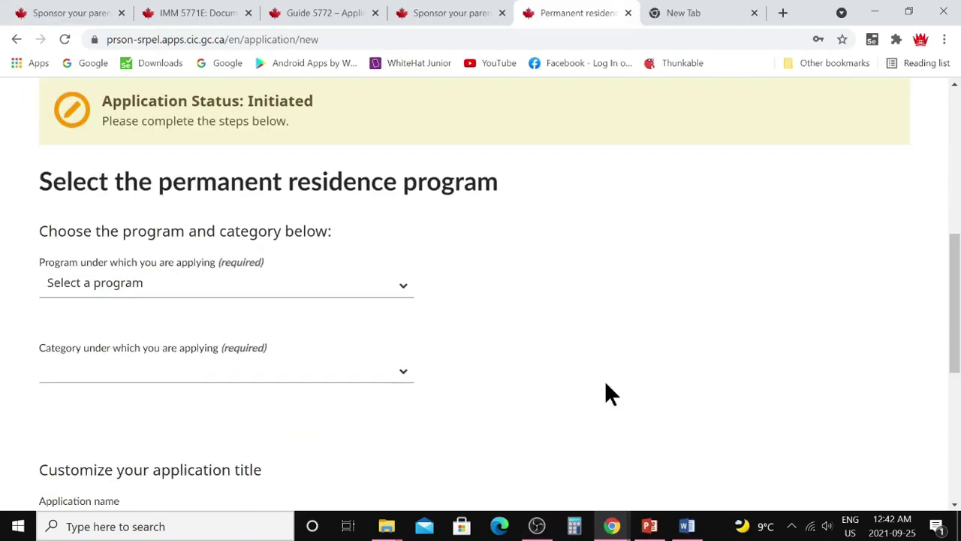
{"action": "scroll", "coordinate": [605, 389], "scroll_direction": "down", "scroll_amount": 1}
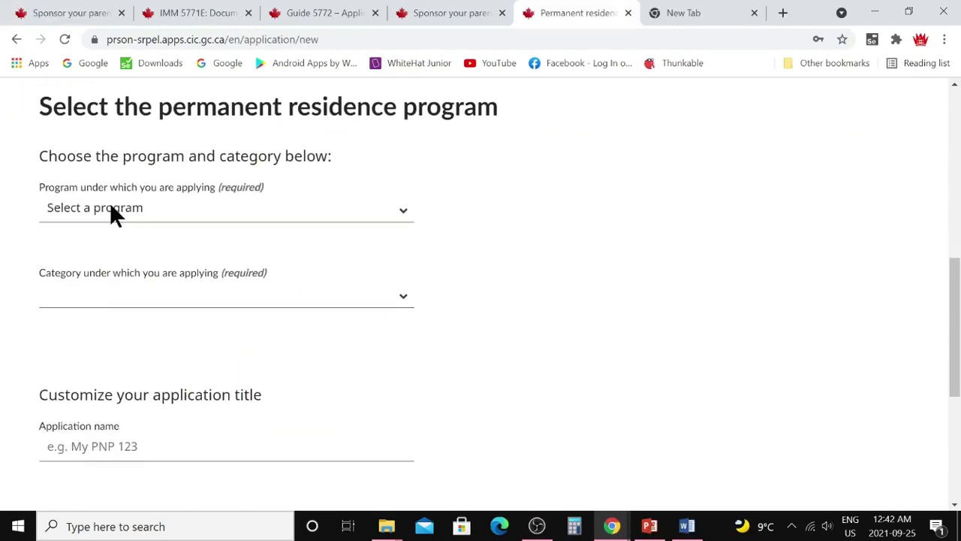
{"action": "left_click", "coordinate": [404, 217]}
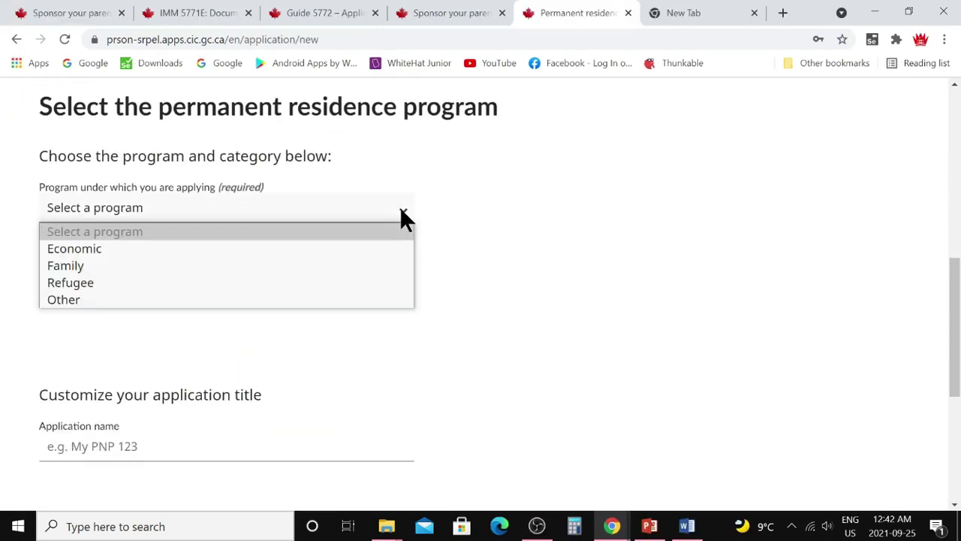
{"action": "left_click", "coordinate": [94, 266]}
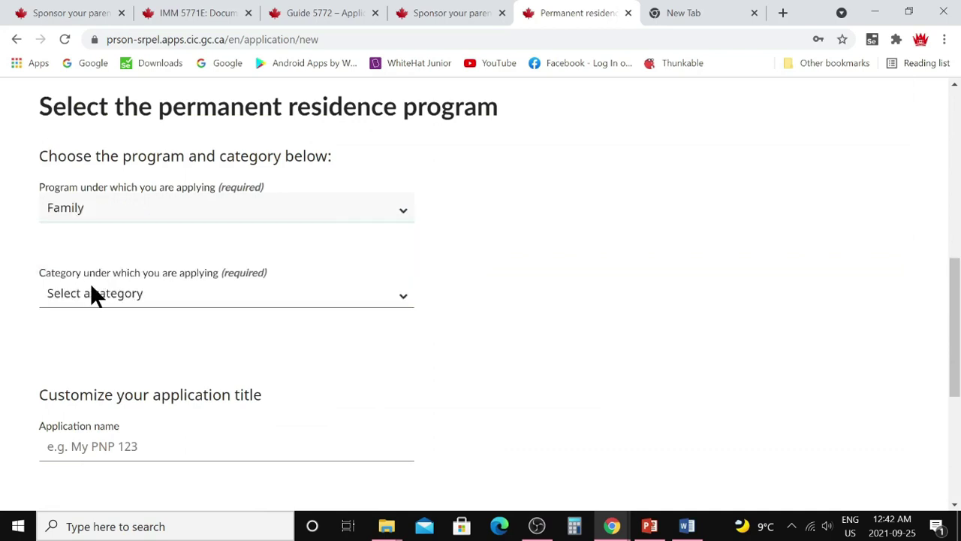
Set the category to Parents/Grandparents and continue with the application named Parents PR
{"action": "left_click", "coordinate": [404, 301]}
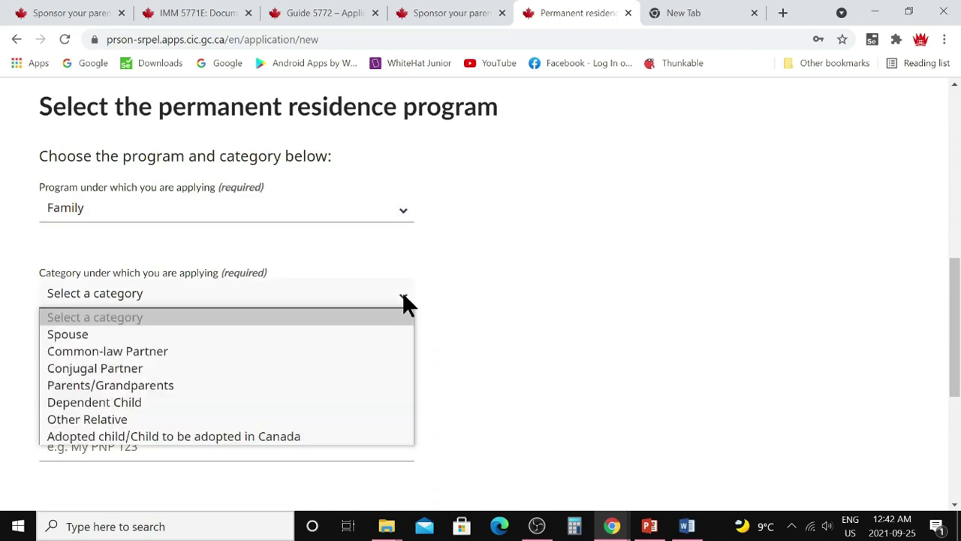
{"action": "left_click", "coordinate": [196, 387]}
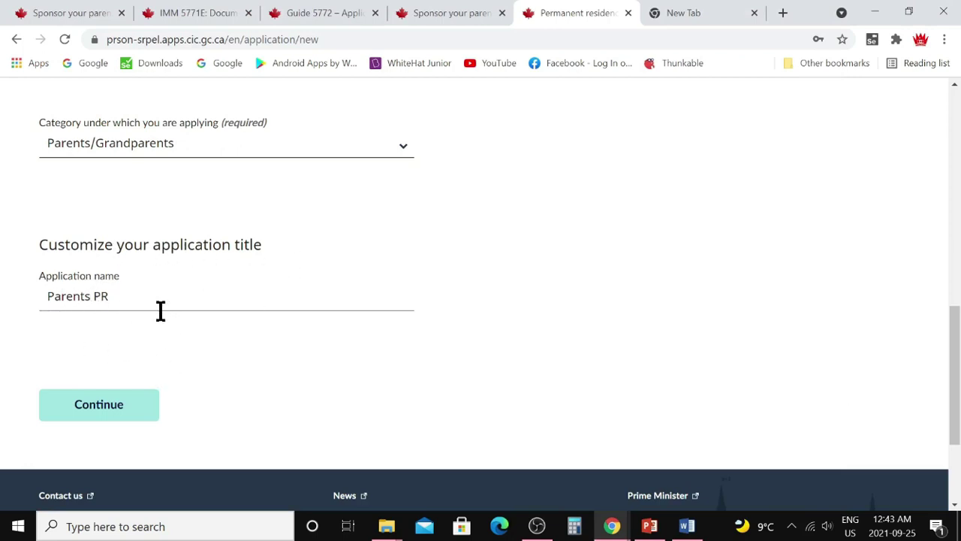
{"action": "left_click", "coordinate": [118, 405]}
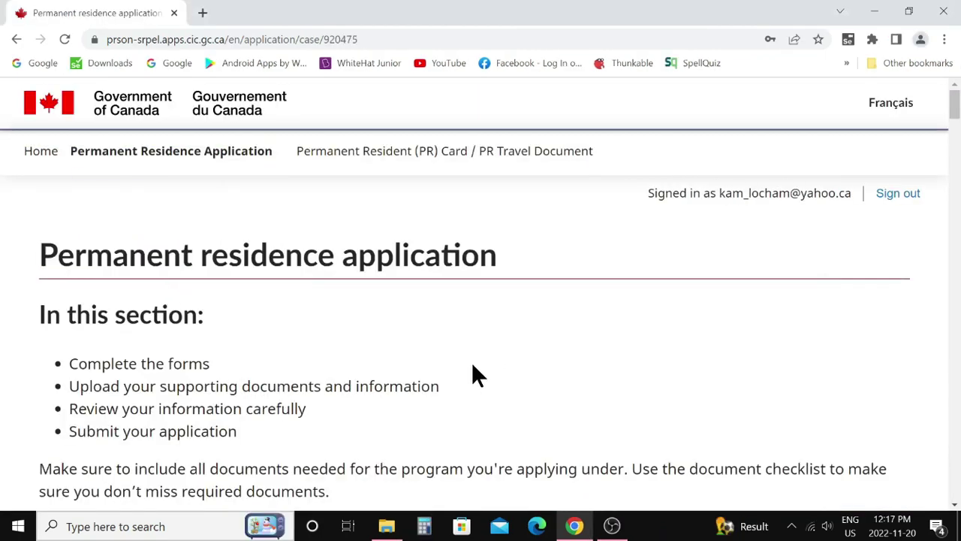
Review the application's program details, the checks recommended before starting, and the instructions for the application forms
{"action": "scroll", "coordinate": [465, 371], "scroll_direction": "down", "scroll_amount": 3}
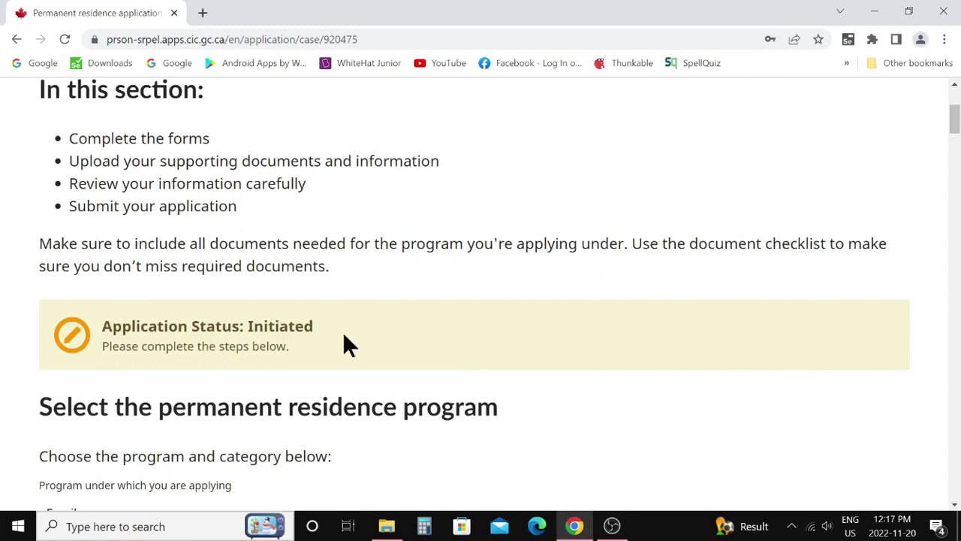
{"action": "scroll", "coordinate": [368, 394], "scroll_direction": "down", "scroll_amount": 3}
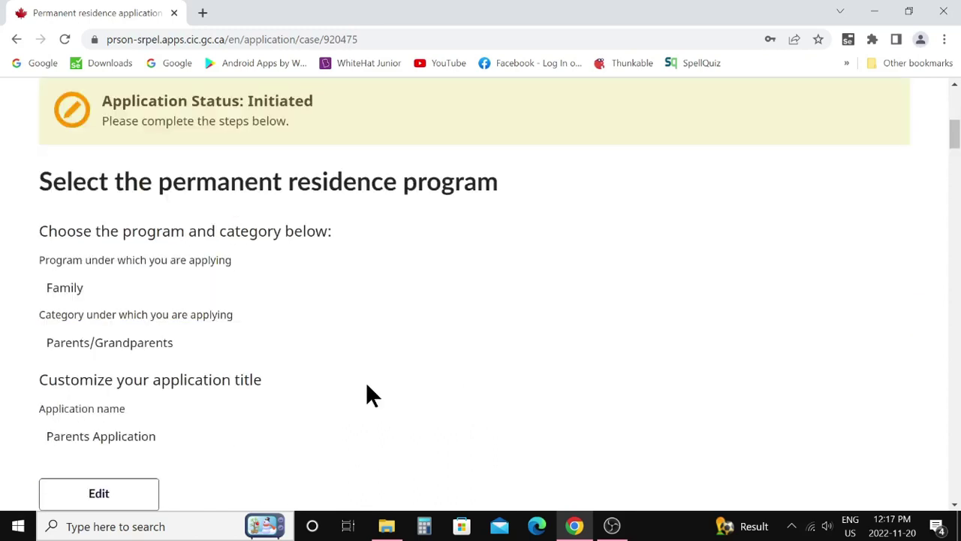
{"action": "scroll", "coordinate": [363, 380], "scroll_direction": "down", "scroll_amount": 2}
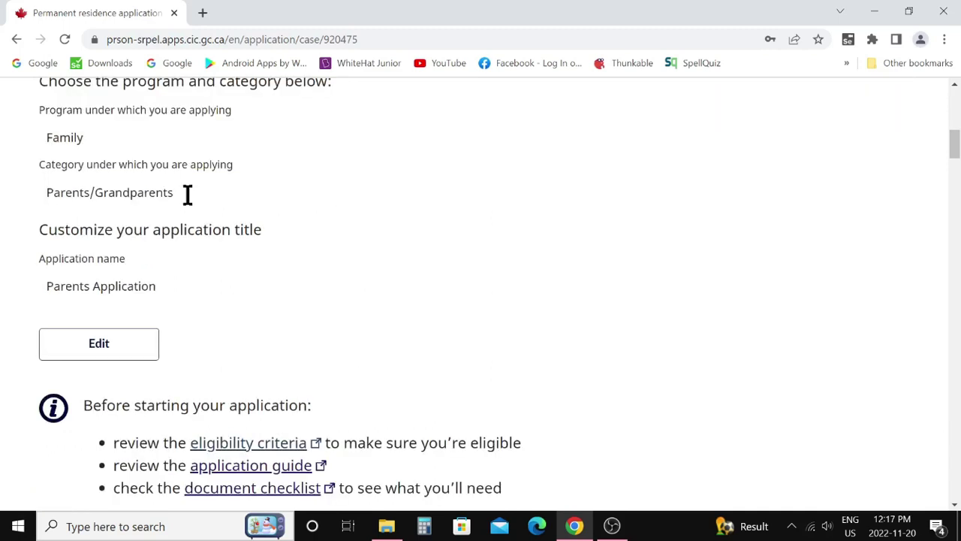
{"action": "scroll", "coordinate": [187, 193], "scroll_direction": "up", "scroll_amount": 2}
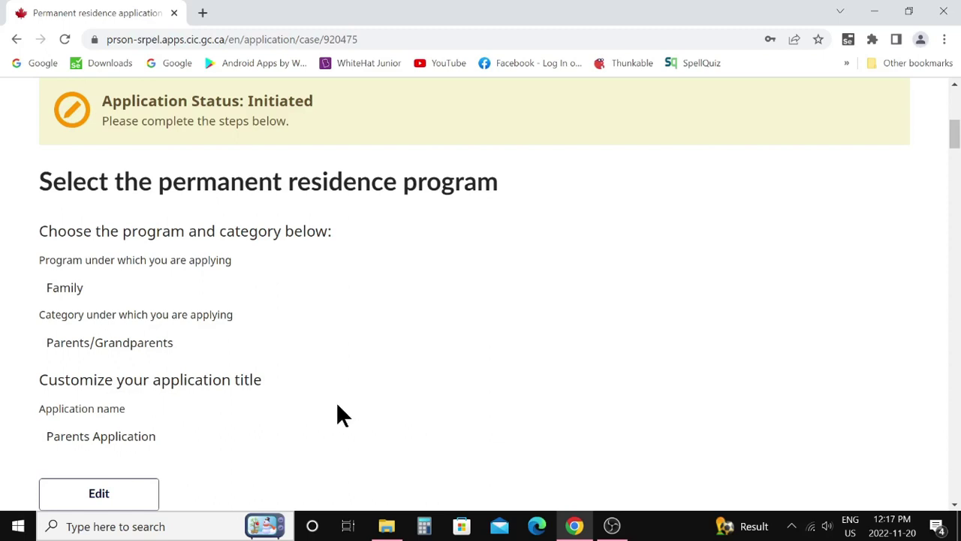
{"action": "scroll", "coordinate": [333, 403], "scroll_direction": "down", "scroll_amount": 2}
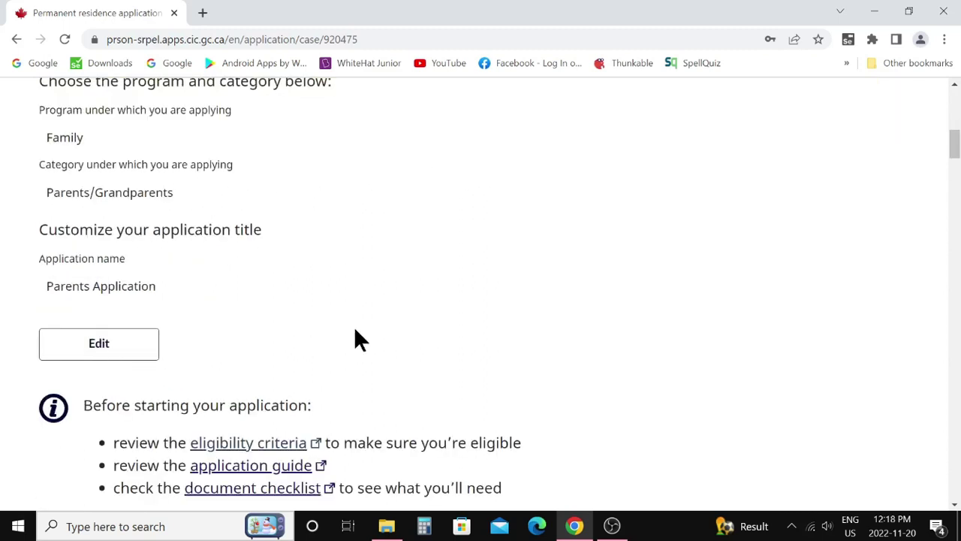
{"action": "scroll", "coordinate": [368, 315], "scroll_direction": "down", "scroll_amount": 2}
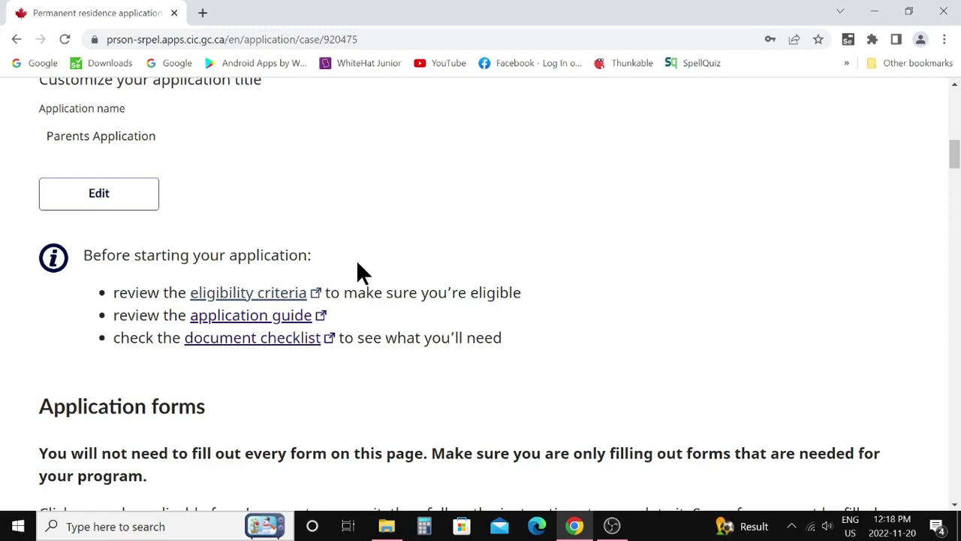
{"action": "scroll", "coordinate": [347, 277], "scroll_direction": "down", "scroll_amount": 3}
{"action": "scroll", "coordinate": [328, 296], "scroll_direction": "down", "scroll_amount": 1}
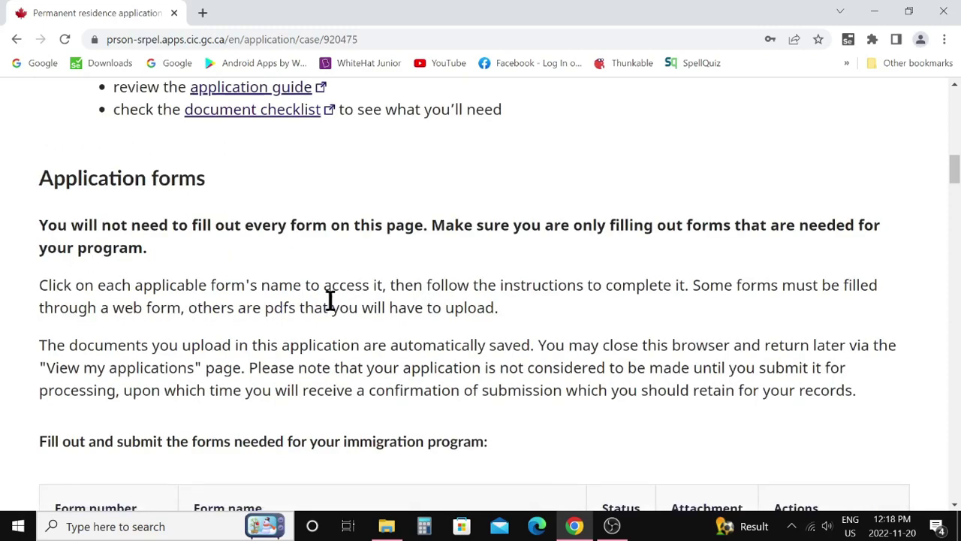
Open the Generic Application Form for Canada (IMM 0008), read its introduction and continue to the application details
{"action": "scroll", "coordinate": [246, 282], "scroll_direction": "down", "scroll_amount": 3}
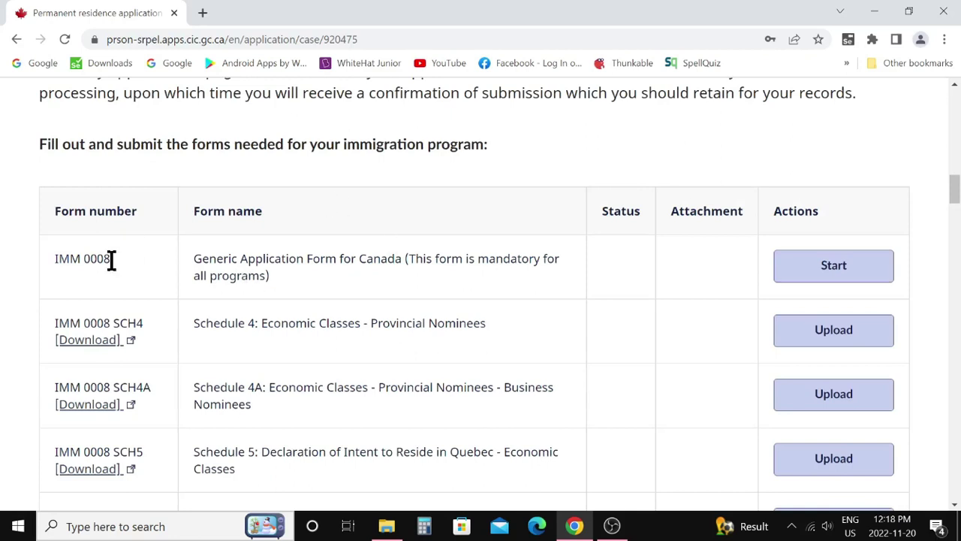
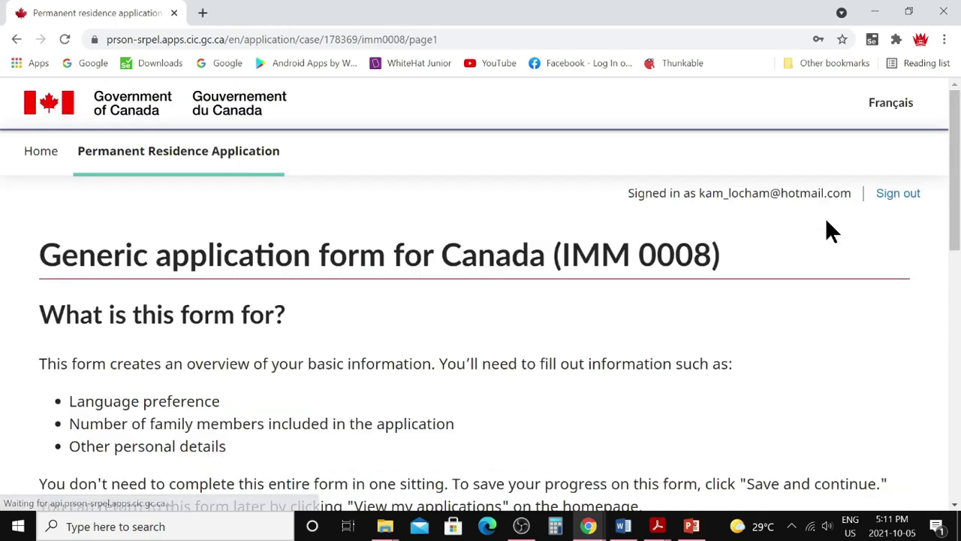
{"action": "scroll", "coordinate": [664, 330], "scroll_direction": "down", "scroll_amount": 2}
{"action": "scroll", "coordinate": [664, 330], "scroll_direction": "down", "scroll_amount": 5}
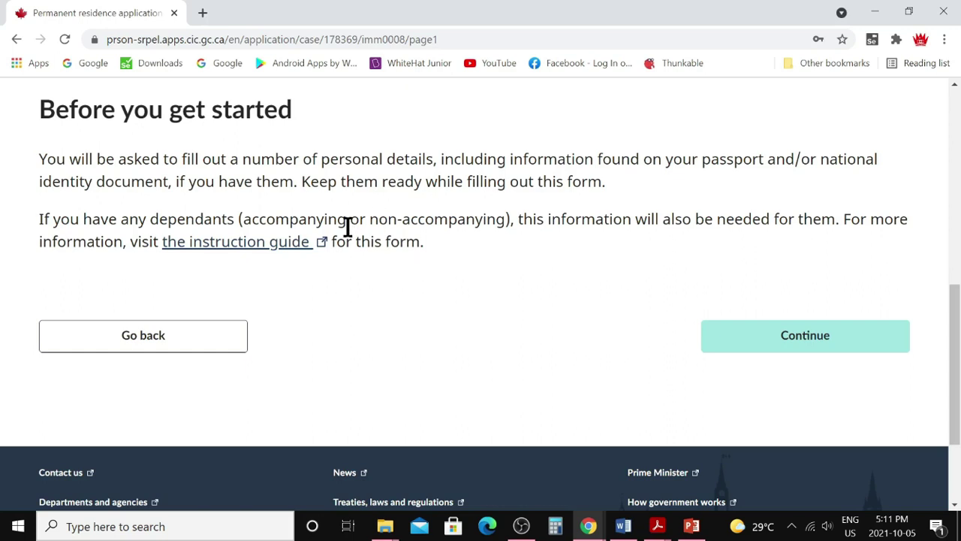
{"action": "left_click", "coordinate": [786, 342]}
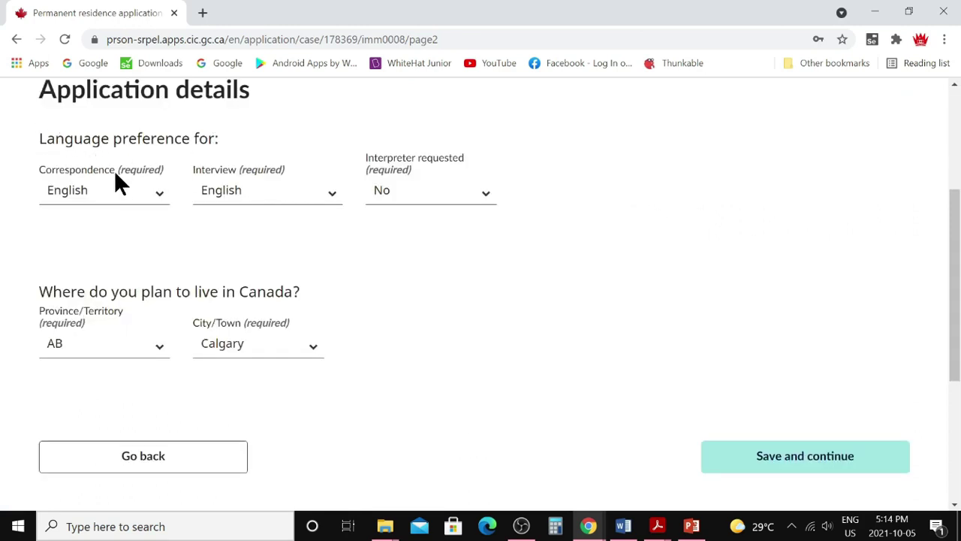
Set correspondence and interview language to English with no interpreter requested, and save the application details to continue to the personal details
{"action": "left_click", "coordinate": [154, 197]}
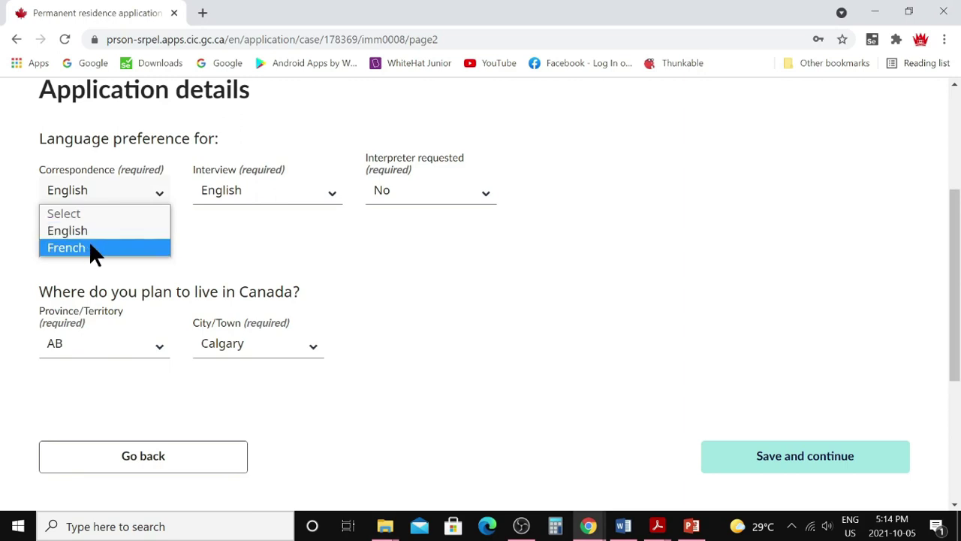
{"action": "left_click", "coordinate": [220, 227]}
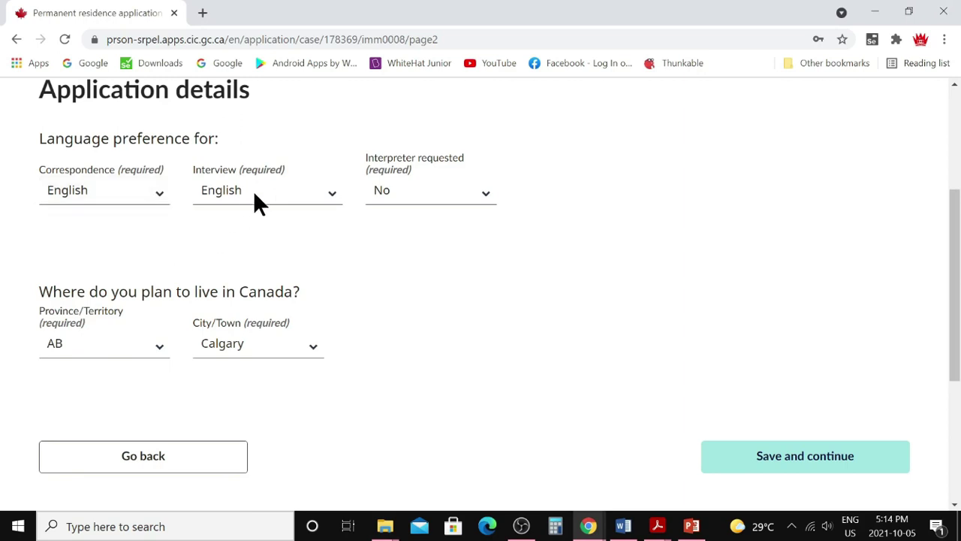
{"action": "left_click", "coordinate": [335, 194]}
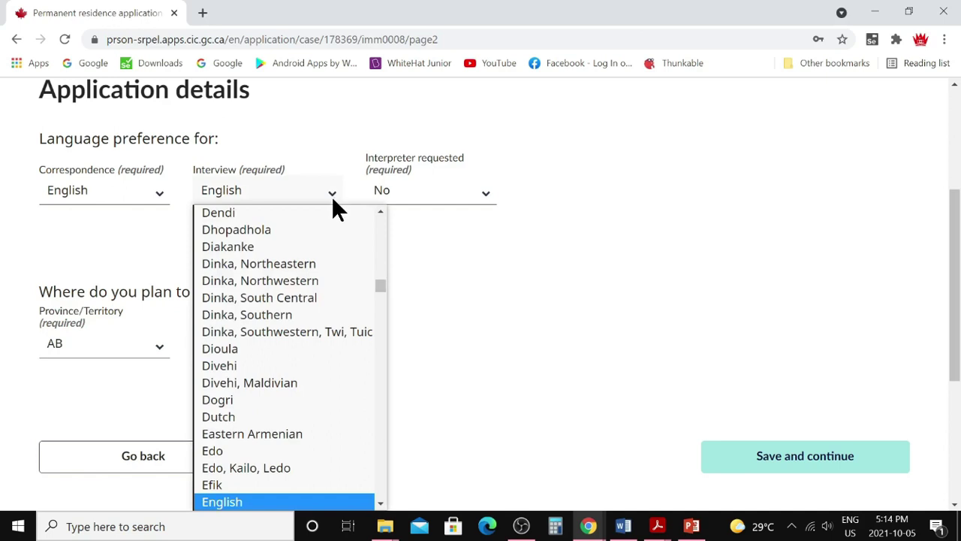
{"action": "left_click", "coordinate": [328, 132]}
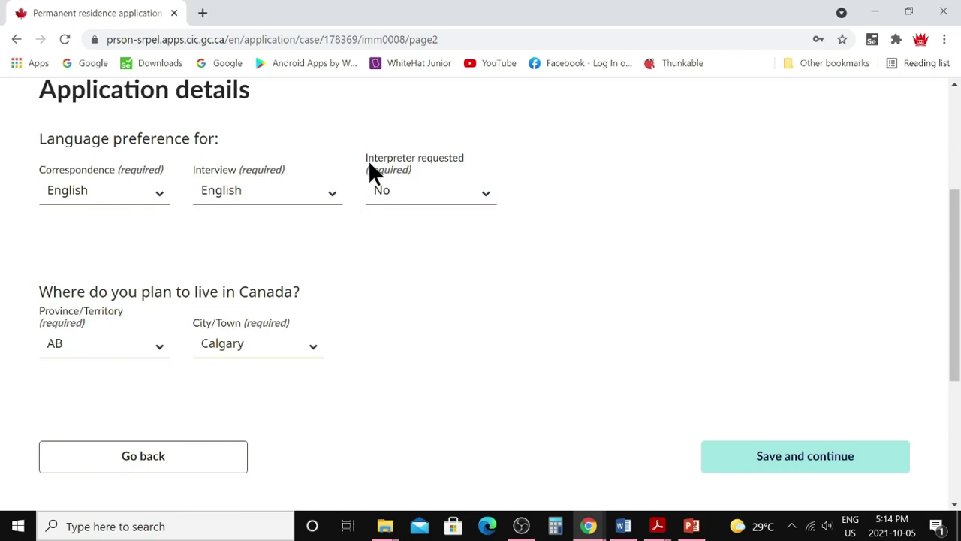
{"action": "left_click", "coordinate": [483, 192]}
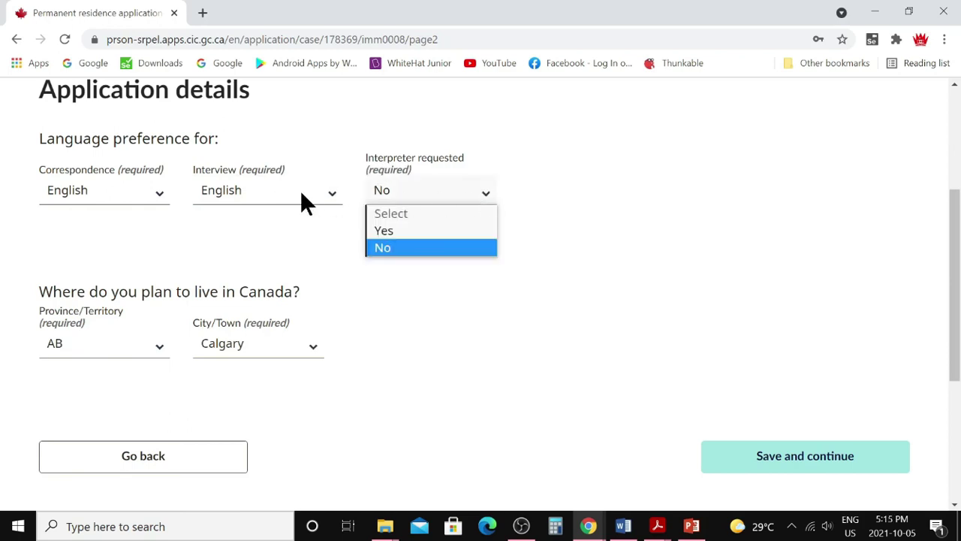
{"action": "left_click", "coordinate": [396, 248]}
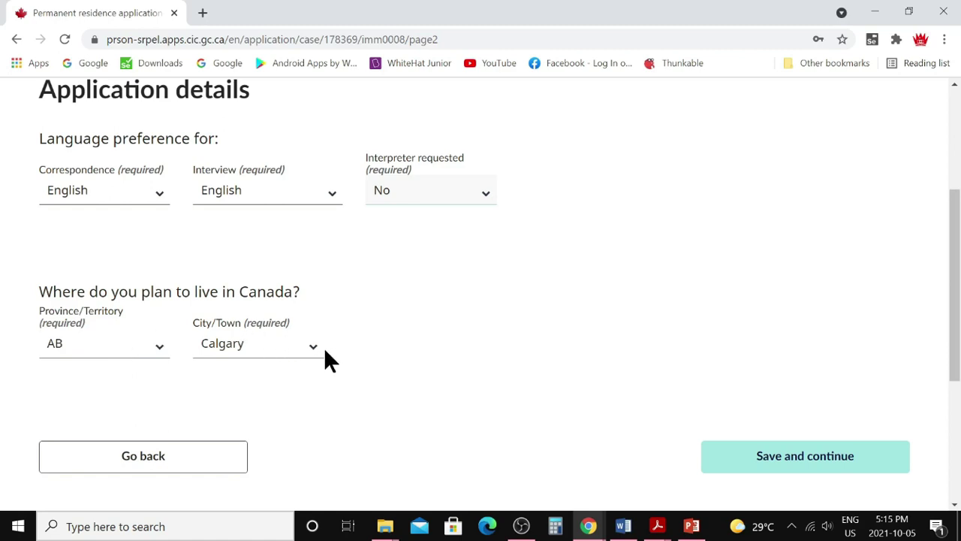
{"action": "left_click", "coordinate": [824, 460]}
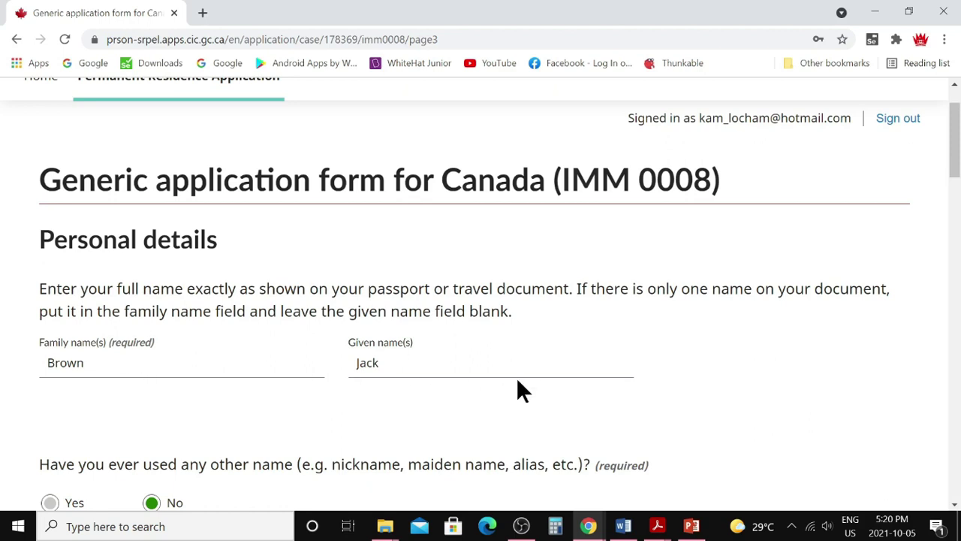
In the personal details, look at the extra name fields shown for Yes and answer No to having used any other name
{"action": "scroll", "coordinate": [518, 387], "scroll_direction": "down", "scroll_amount": 3}
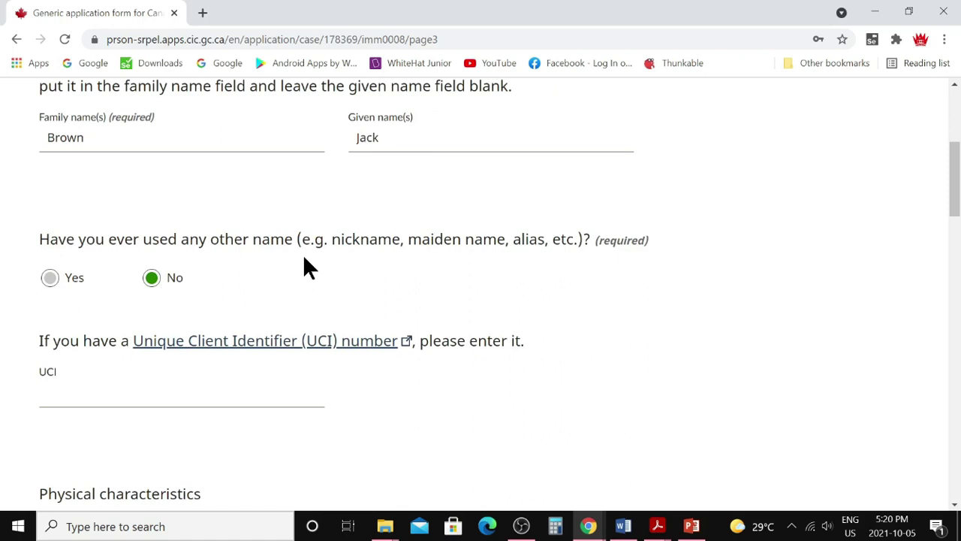
{"action": "left_click", "coordinate": [54, 284]}
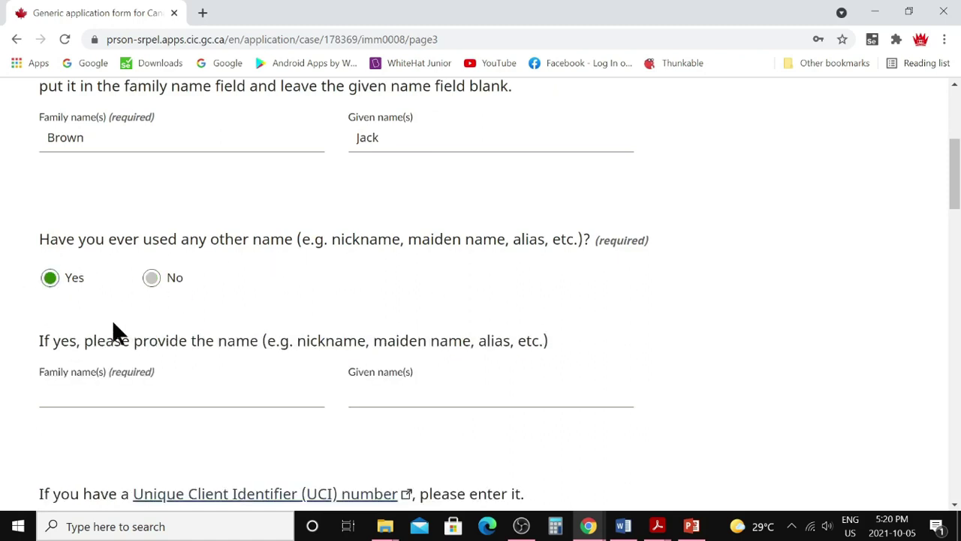
{"action": "left_click", "coordinate": [154, 283]}
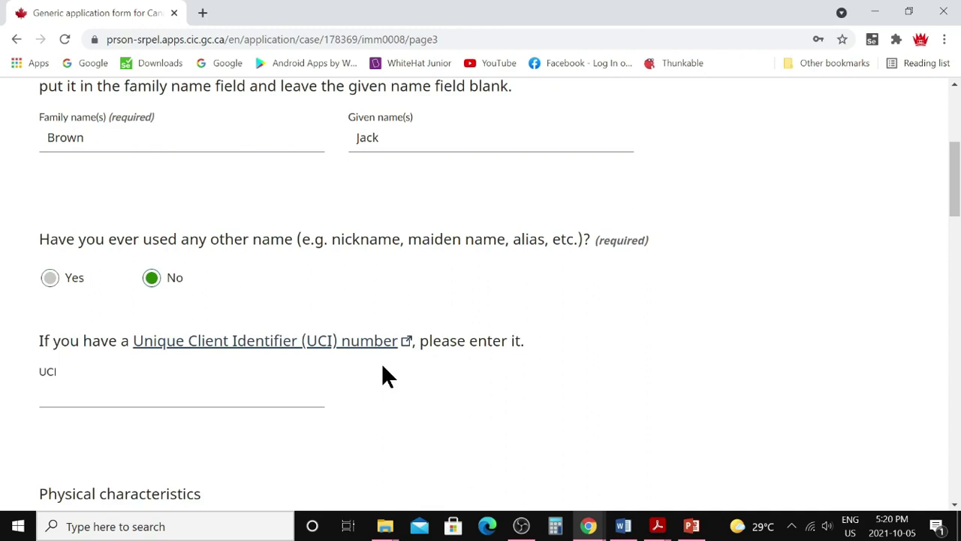
Review the physical characteristics, birth information and citizenship, and set the status in the current country of residence to Citizen
{"action": "scroll", "coordinate": [286, 368], "scroll_direction": "down", "scroll_amount": 3}
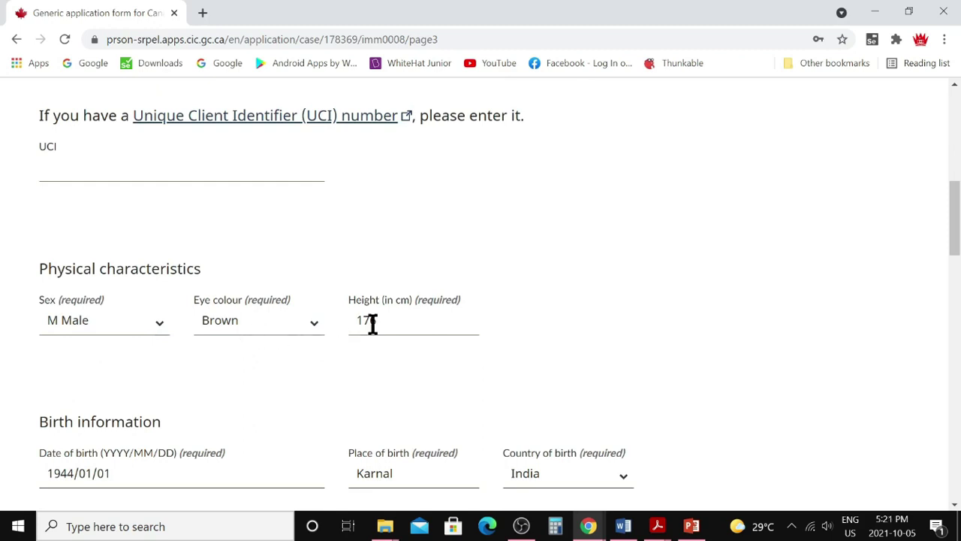
{"action": "scroll", "coordinate": [416, 343], "scroll_direction": "down", "scroll_amount": 3}
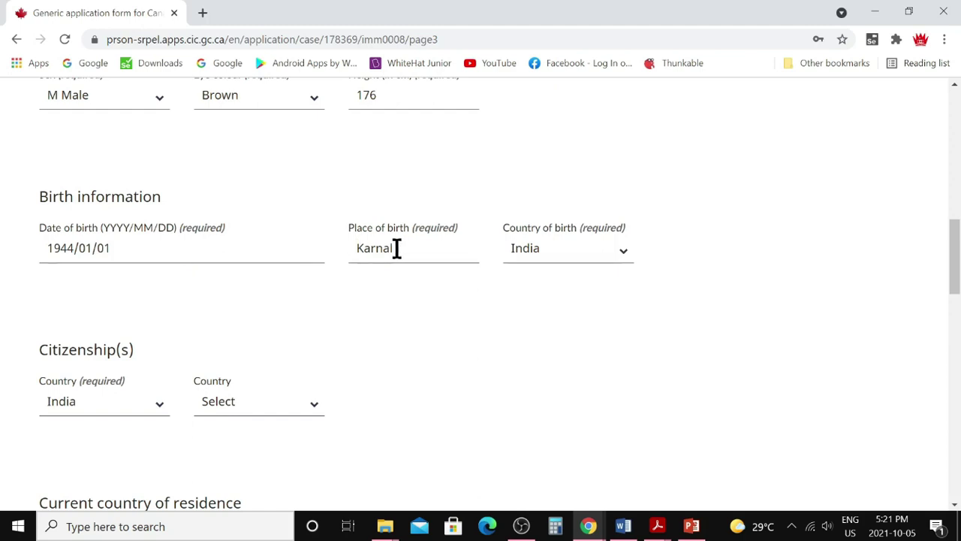
{"action": "scroll", "coordinate": [488, 306], "scroll_direction": "down", "scroll_amount": 2}
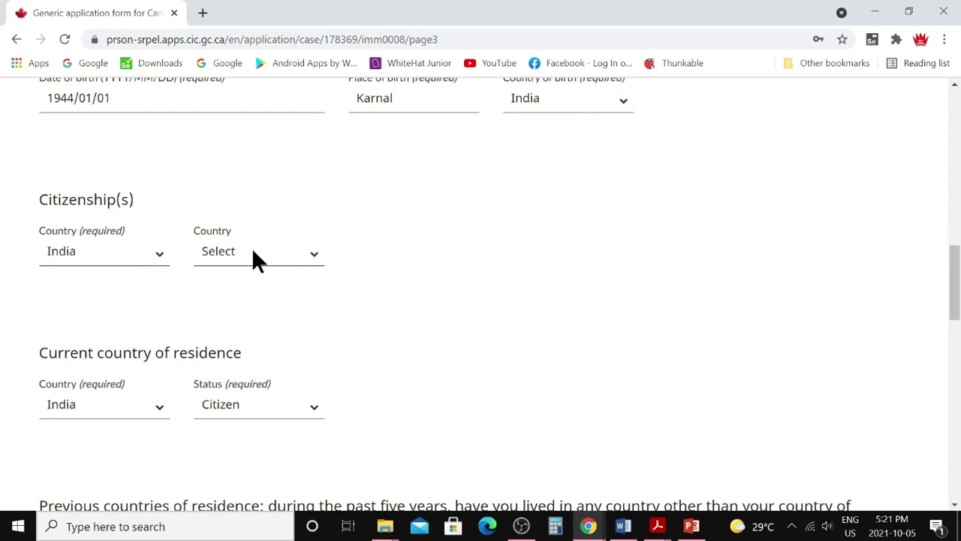
{"action": "scroll", "coordinate": [392, 293], "scroll_direction": "down", "scroll_amount": 2}
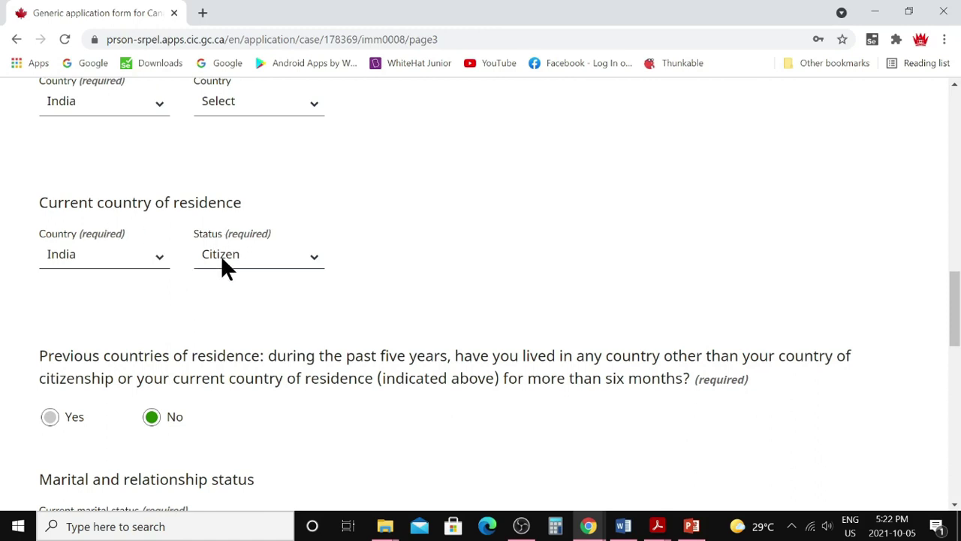
{"action": "left_click", "coordinate": [316, 257]}
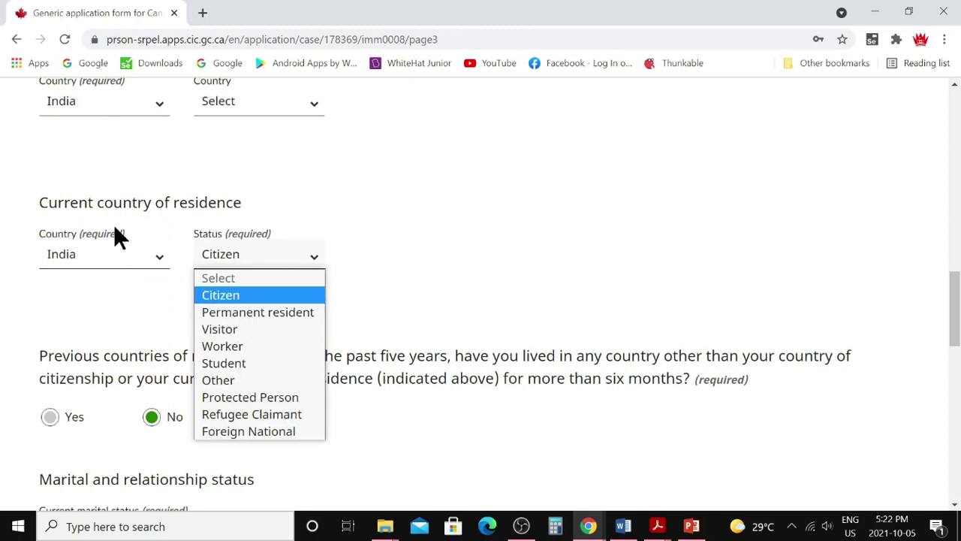
{"action": "left_click", "coordinate": [229, 294]}
Answer No to the previous countries of residence question and set the current marital status to Married
{"action": "scroll", "coordinate": [363, 274], "scroll_direction": "down", "scroll_amount": 2}
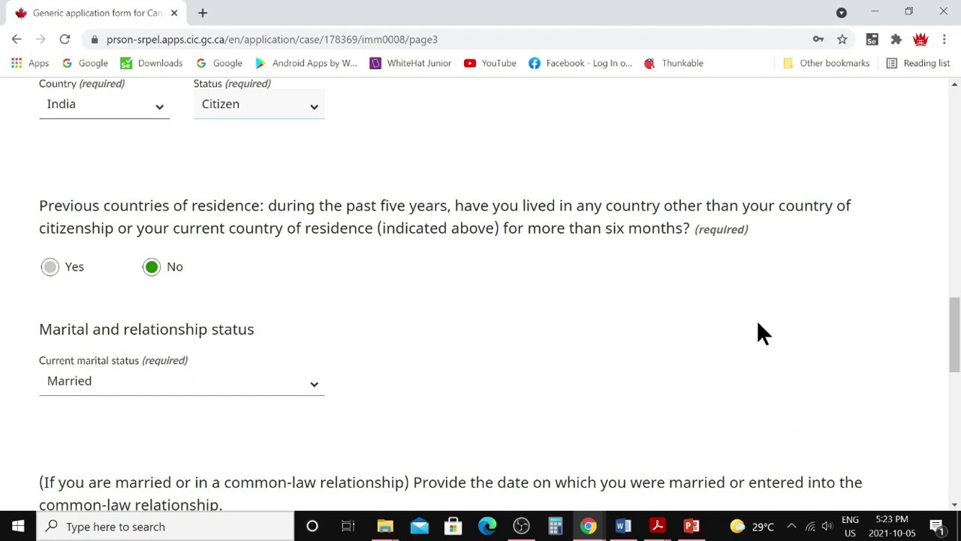
{"action": "left_click", "coordinate": [48, 269]}
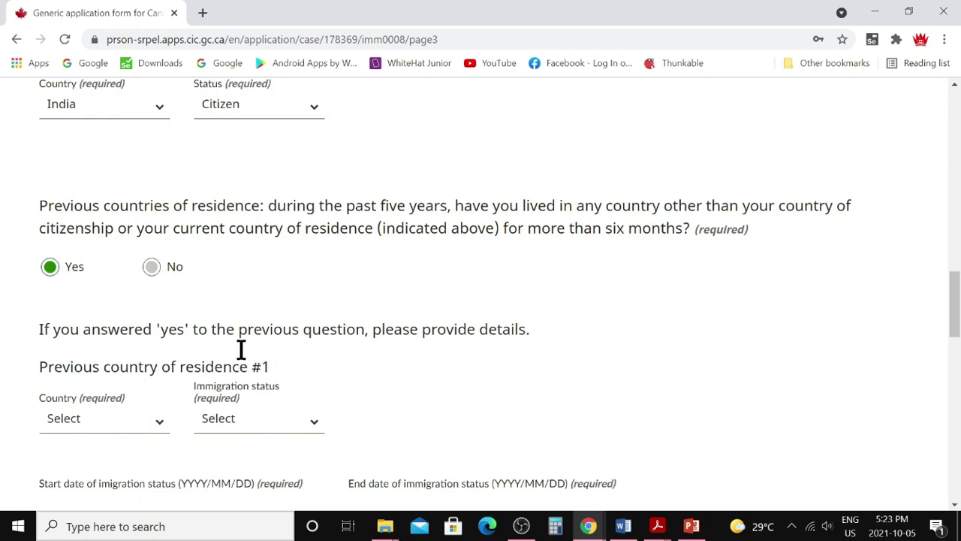
{"action": "left_click", "coordinate": [151, 267]}
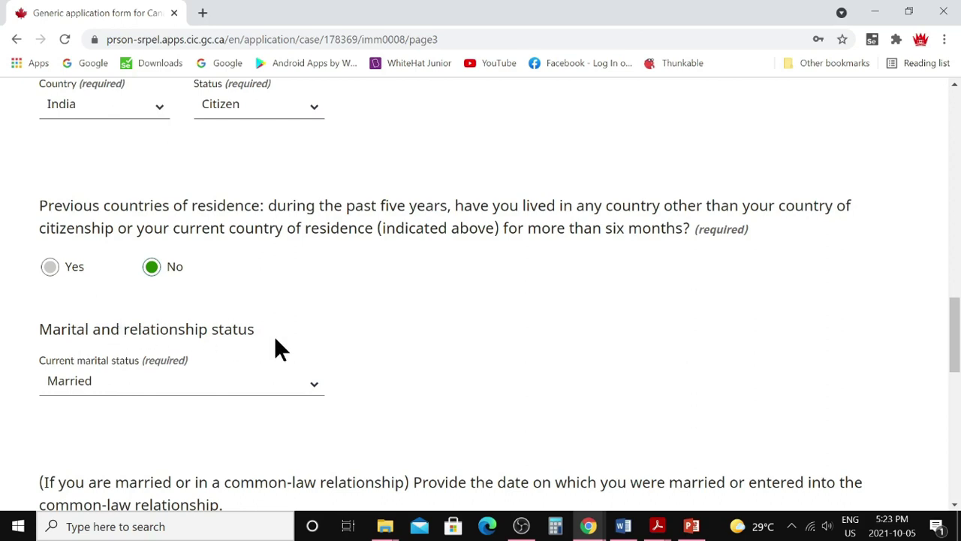
{"action": "left_click", "coordinate": [311, 385]}
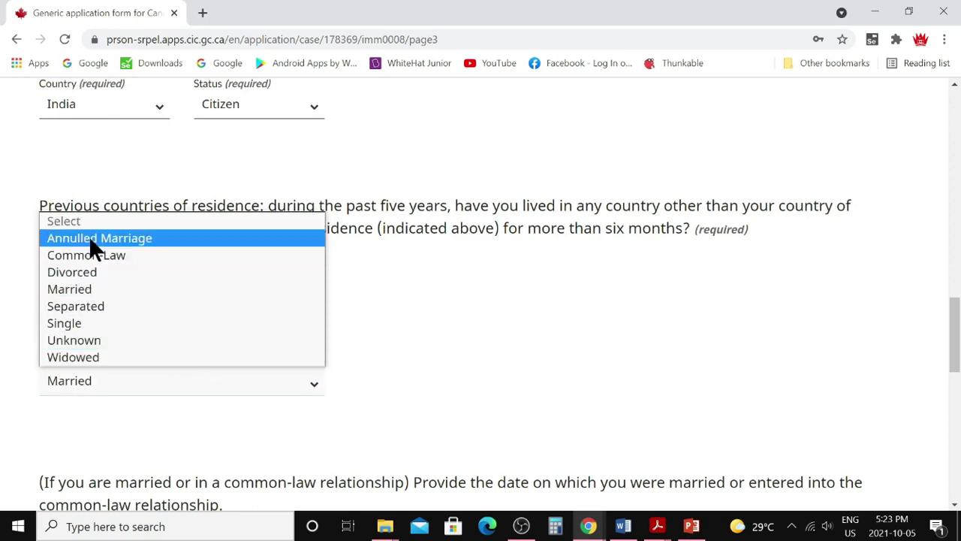
{"action": "left_click", "coordinate": [90, 290]}
Review the marriage date and spouse's name, and answer Yes to having previously been married or in a common-law relationship
{"action": "scroll", "coordinate": [270, 308], "scroll_direction": "down", "scroll_amount": 3}
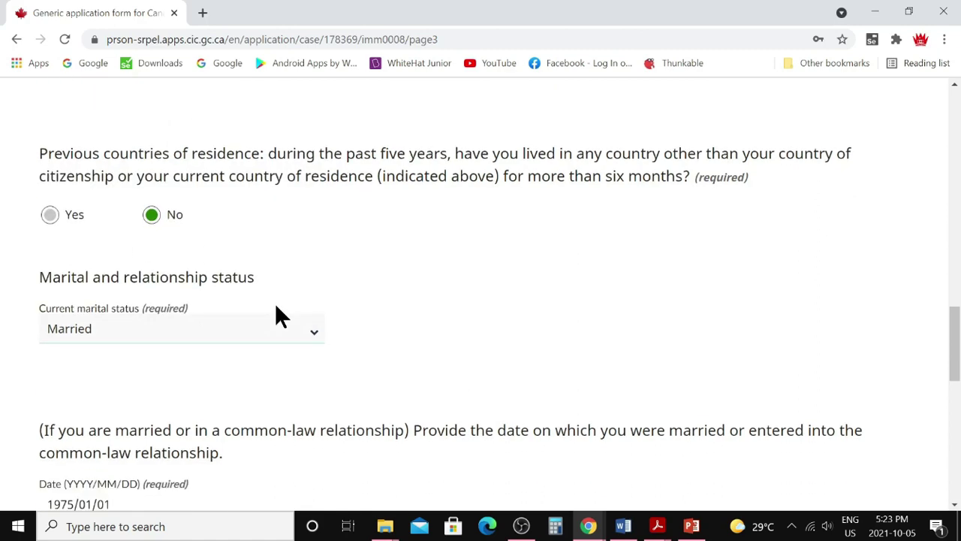
{"action": "scroll", "coordinate": [276, 308], "scroll_direction": "down", "scroll_amount": 1}
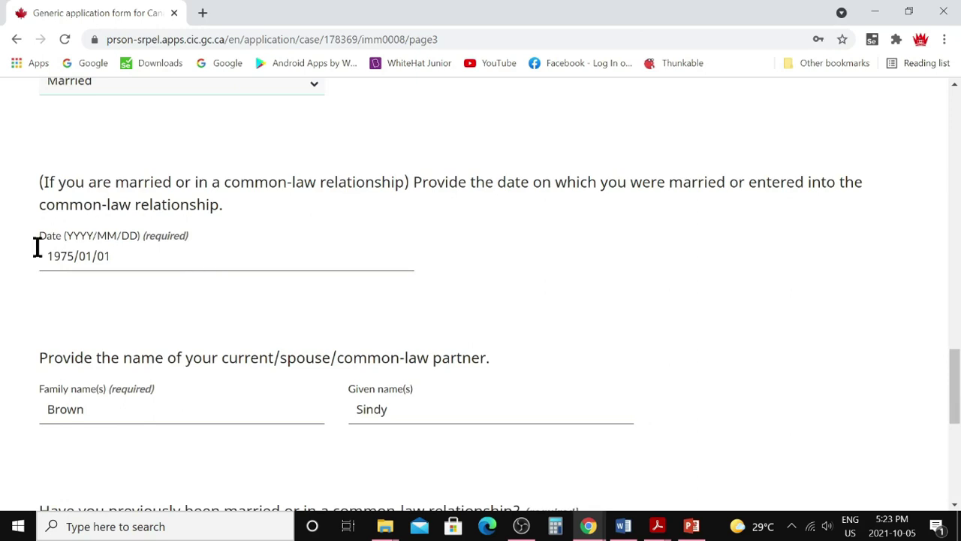
{"action": "scroll", "coordinate": [256, 298], "scroll_direction": "down", "scroll_amount": 2}
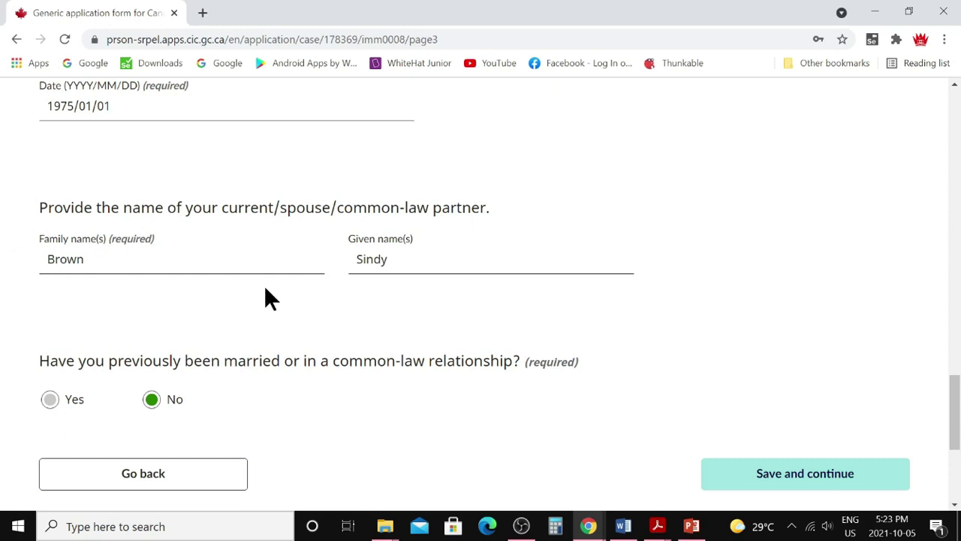
{"action": "scroll", "coordinate": [263, 281], "scroll_direction": "down", "scroll_amount": 2}
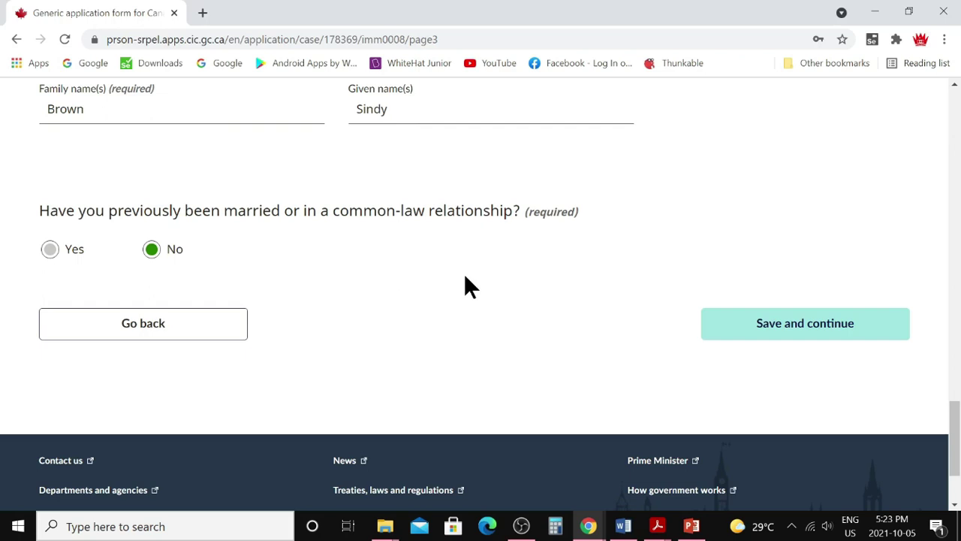
{"action": "left_click", "coordinate": [49, 250]}
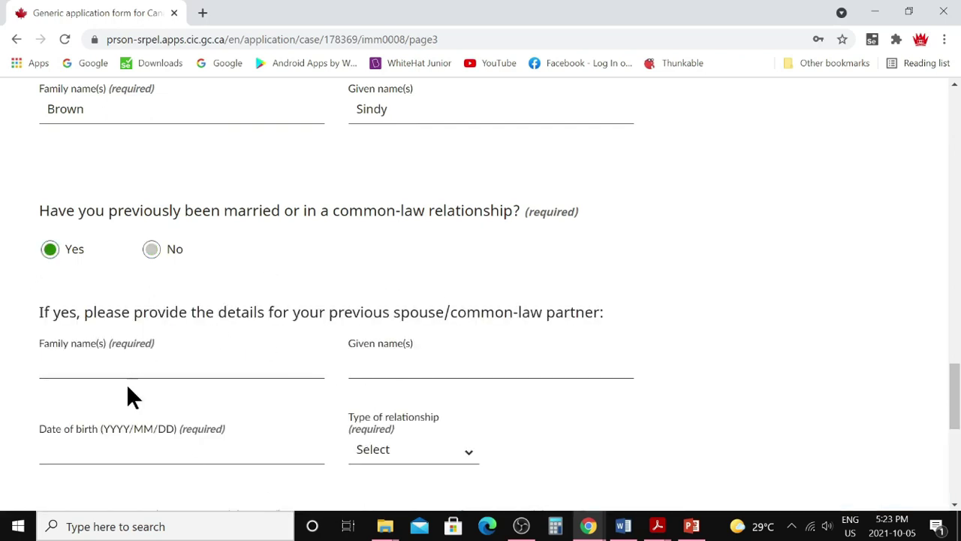
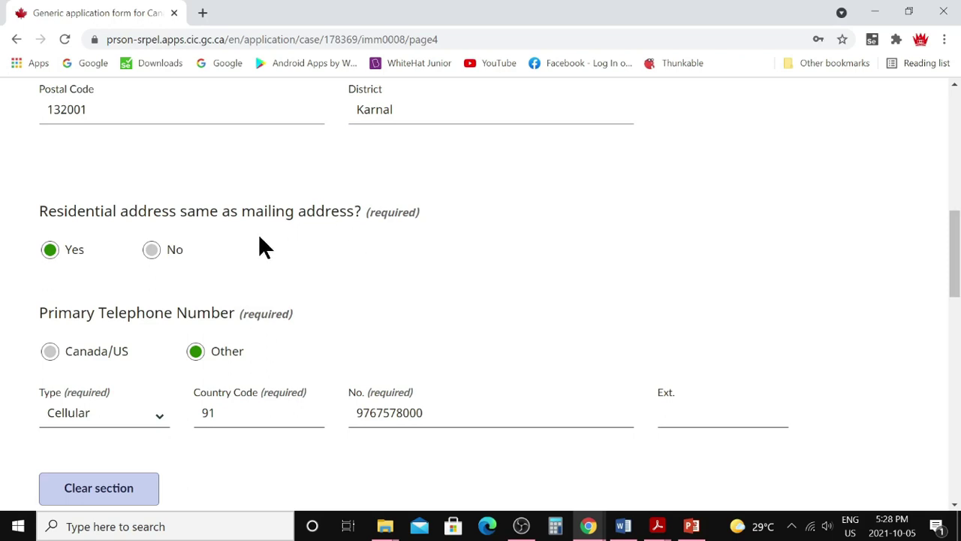
Answer Yes to the residential address matching the mailing address, and set the primary telephone type to Cellular
{"action": "left_click", "coordinate": [152, 252]}
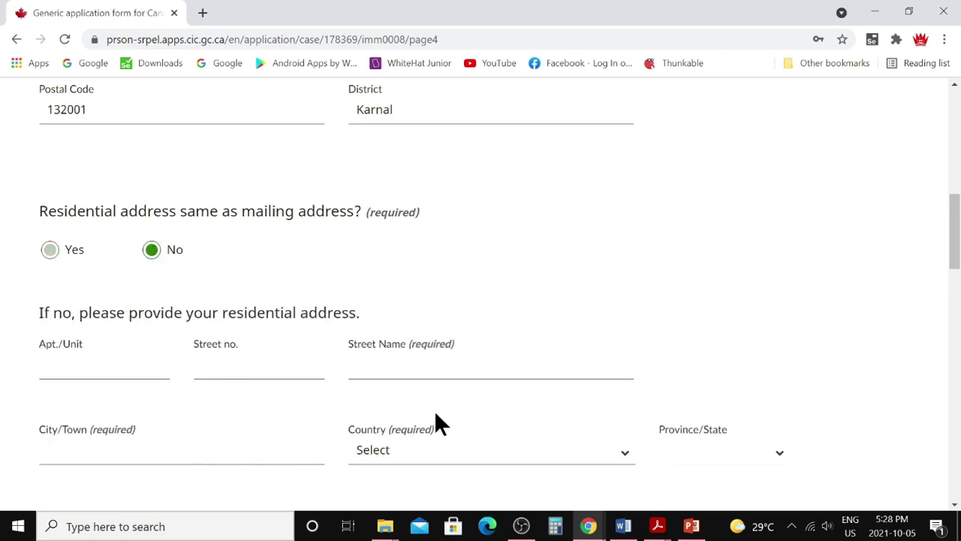
{"action": "left_click", "coordinate": [50, 251]}
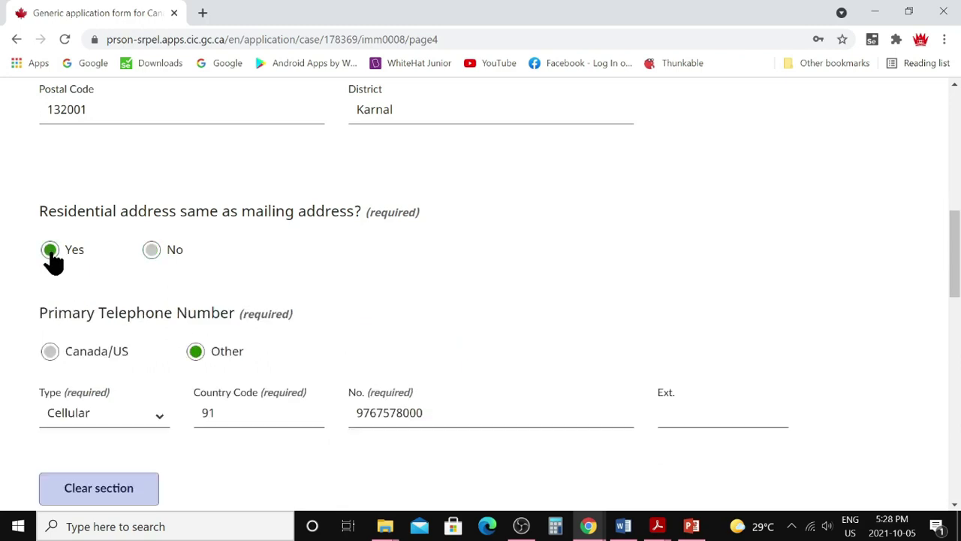
{"action": "scroll", "coordinate": [320, 276], "scroll_direction": "down", "scroll_amount": 2}
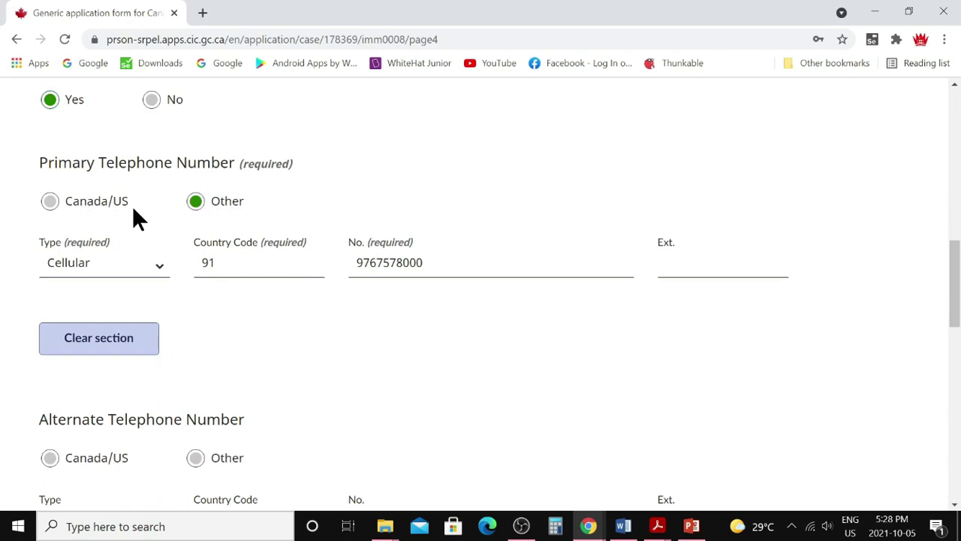
{"action": "left_click", "coordinate": [160, 268]}
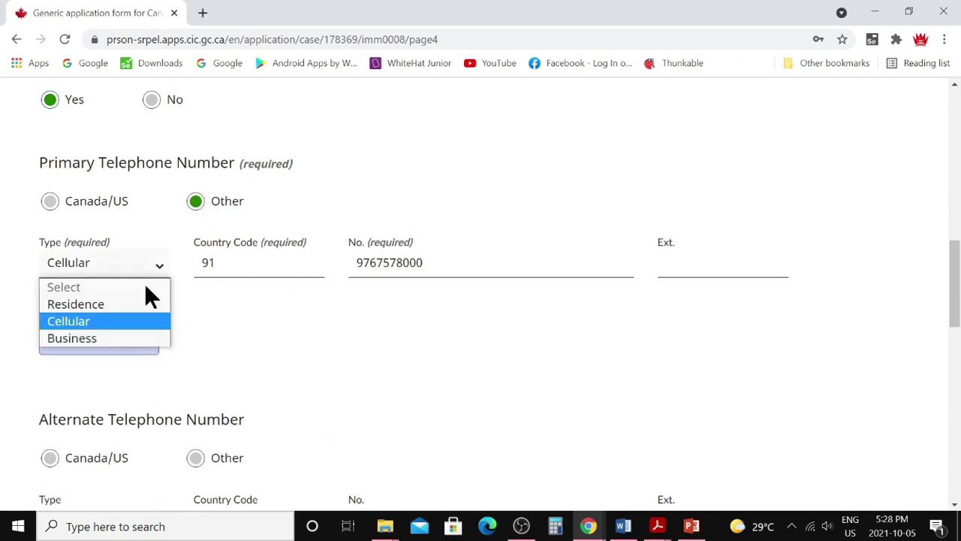
{"action": "left_click", "coordinate": [86, 320]}
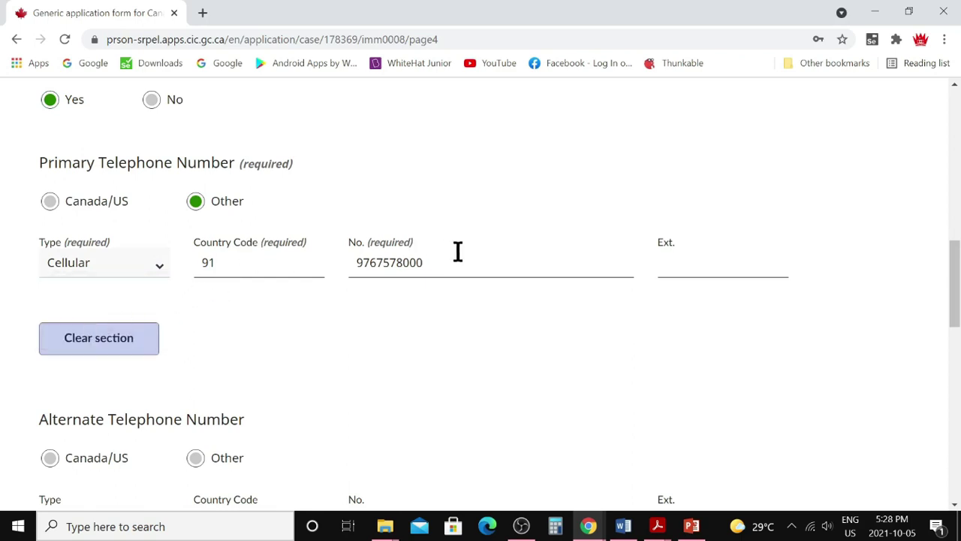
{"action": "scroll", "coordinate": [442, 315], "scroll_direction": "down", "scroll_amount": 4}
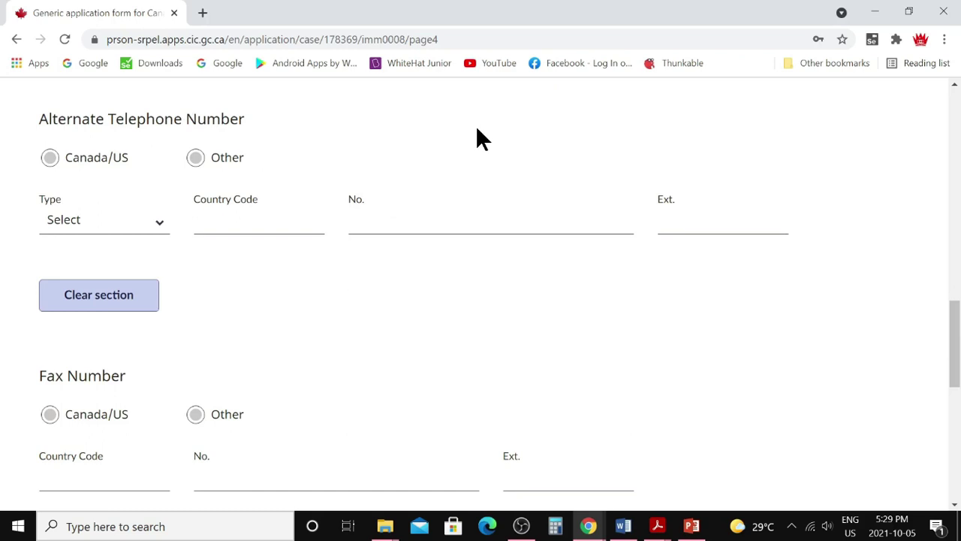
Leave the alternate telephone and fax numbers blank, check the email contact answer, and save the contact page
{"action": "scroll", "coordinate": [290, 240], "scroll_direction": "down", "scroll_amount": 2}
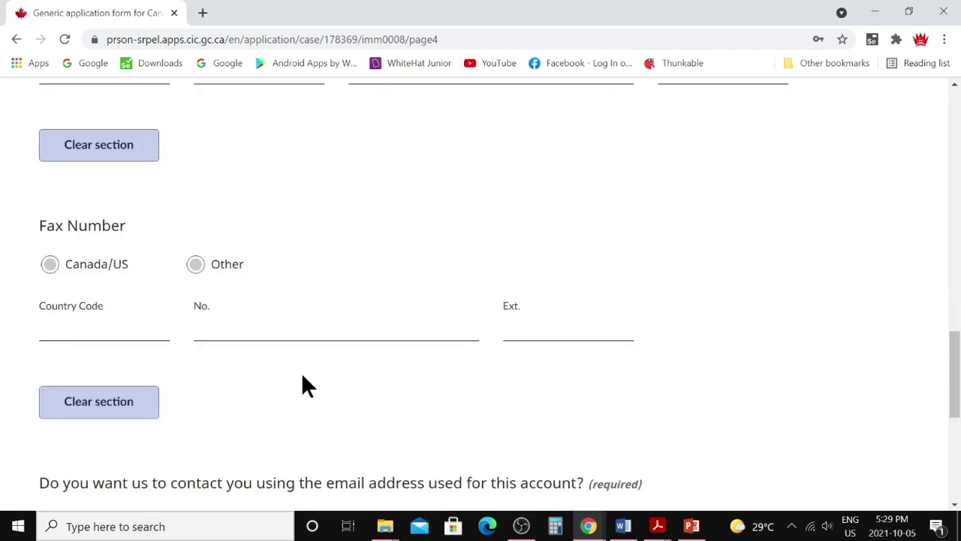
{"action": "scroll", "coordinate": [383, 323], "scroll_direction": "down", "scroll_amount": 2}
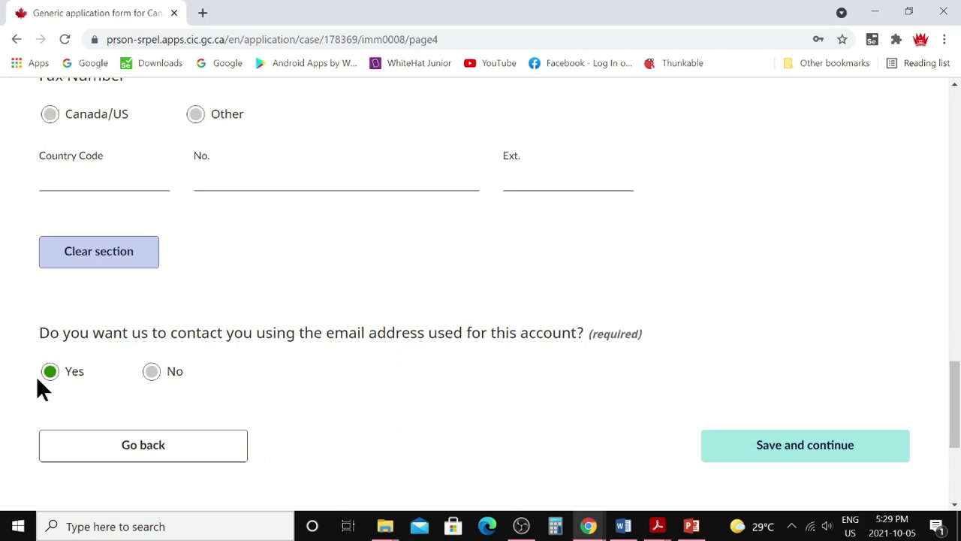
{"action": "left_click", "coordinate": [805, 449]}
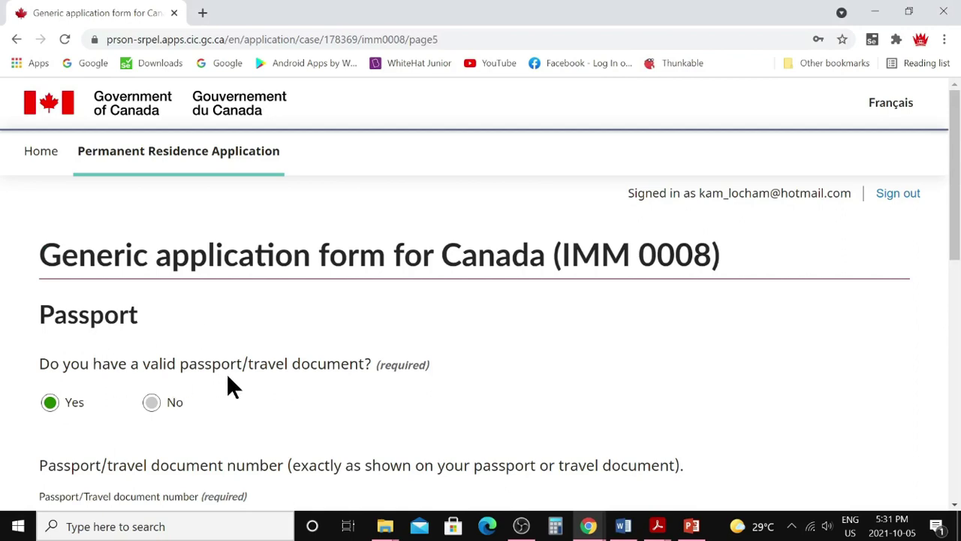
Review the passport number, country of issue, issue date and expiry date, and save the Passport page
{"action": "scroll", "coordinate": [195, 405], "scroll_direction": "down", "scroll_amount": 3}
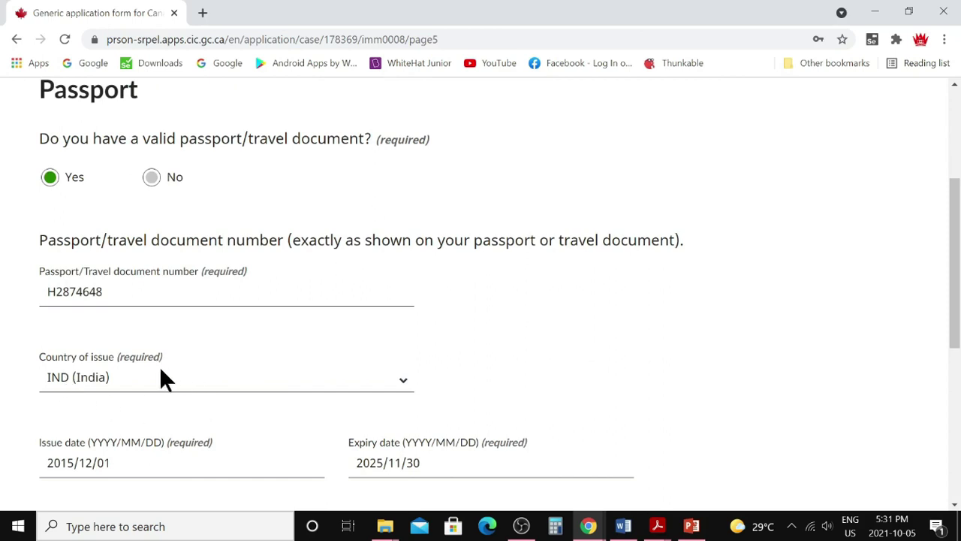
{"action": "scroll", "coordinate": [164, 376], "scroll_direction": "down", "scroll_amount": 2}
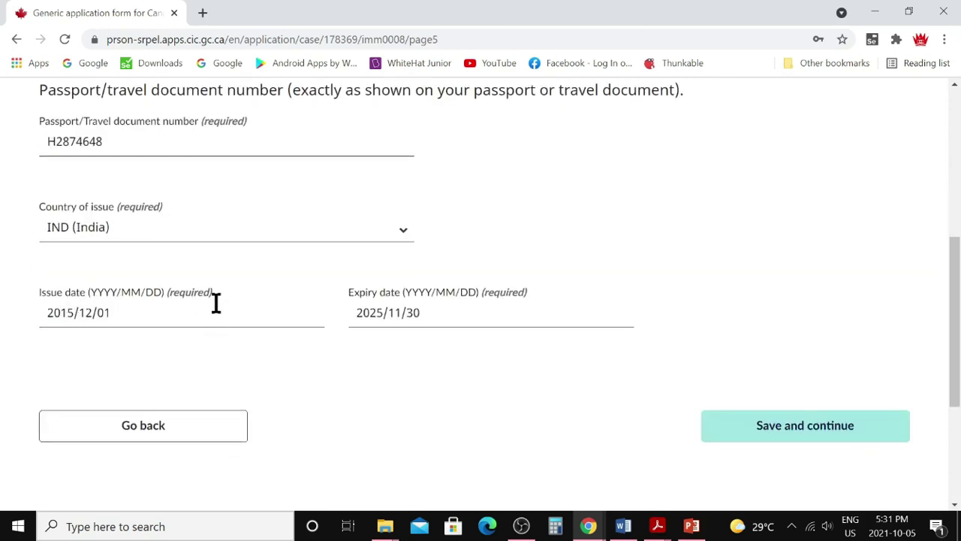
{"action": "left_click", "coordinate": [805, 426]}
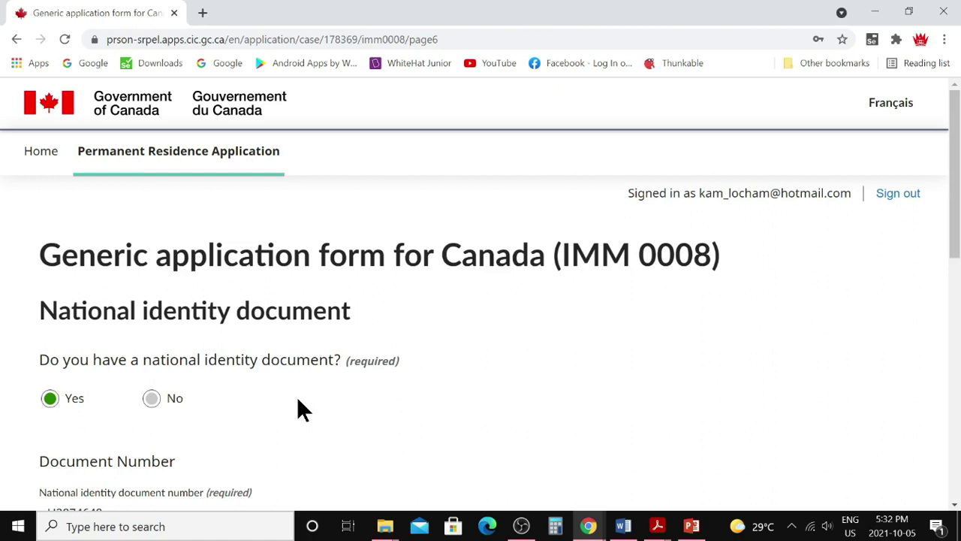
Review the national identity document's number, country of issue and validity dates, and save the page
{"action": "scroll", "coordinate": [298, 400], "scroll_direction": "down", "scroll_amount": 2}
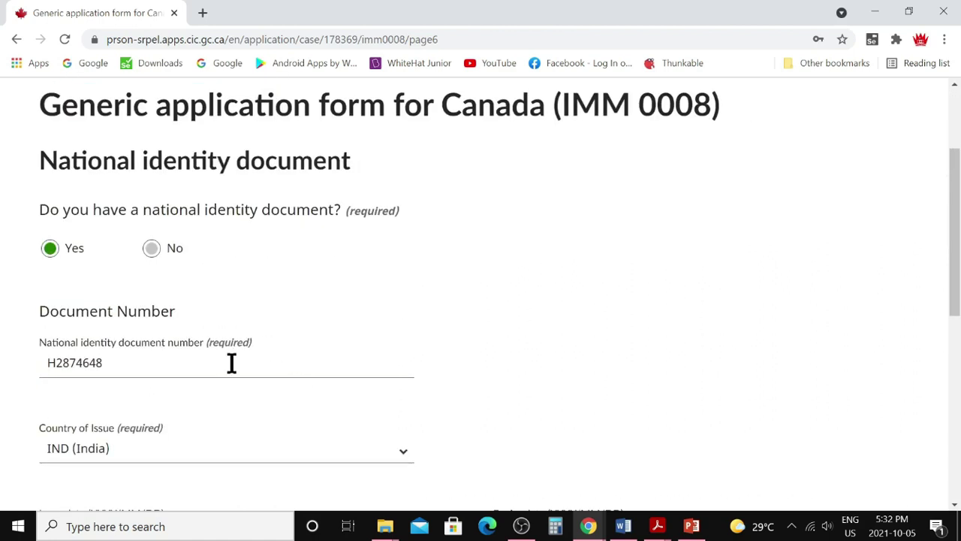
{"action": "scroll", "coordinate": [232, 363], "scroll_direction": "down", "scroll_amount": 2}
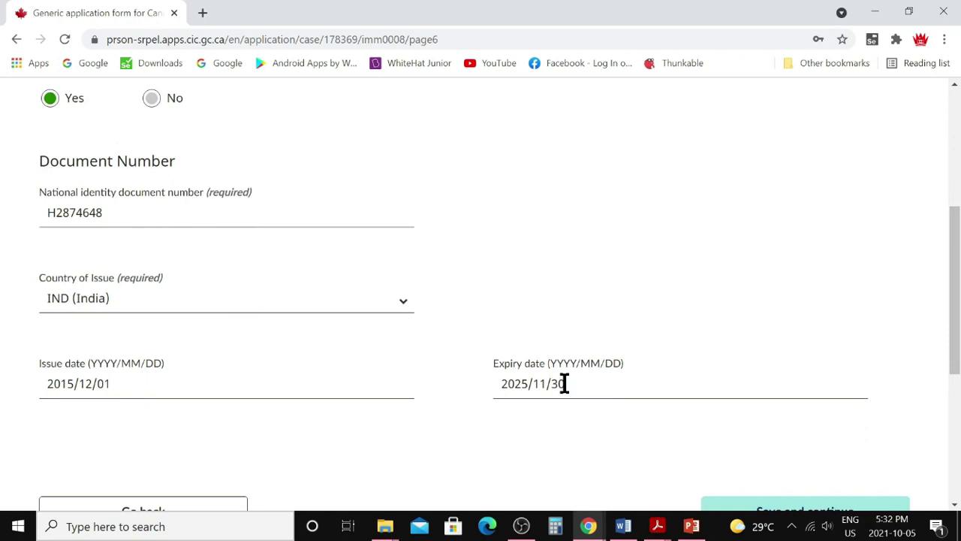
{"action": "scroll", "coordinate": [571, 392], "scroll_direction": "down", "scroll_amount": 2}
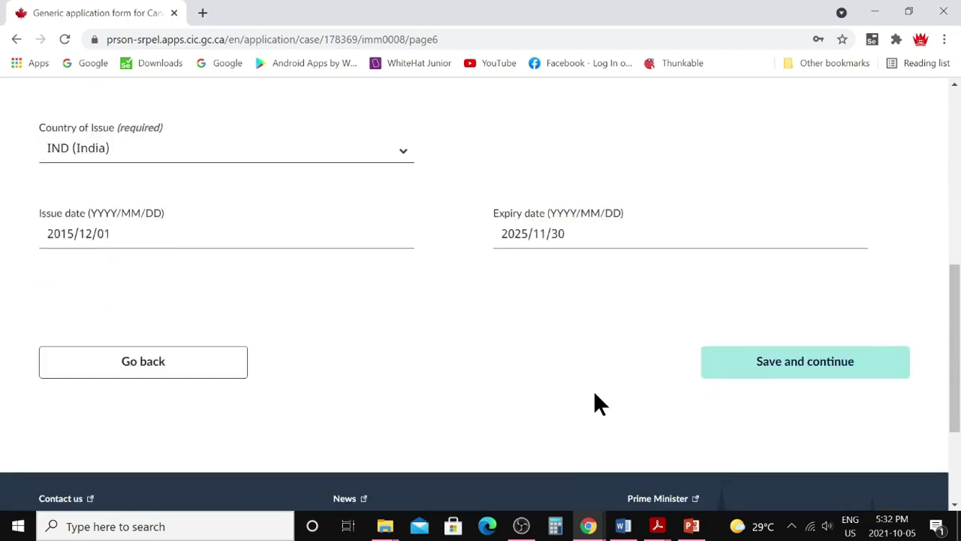
{"action": "left_click", "coordinate": [789, 373]}
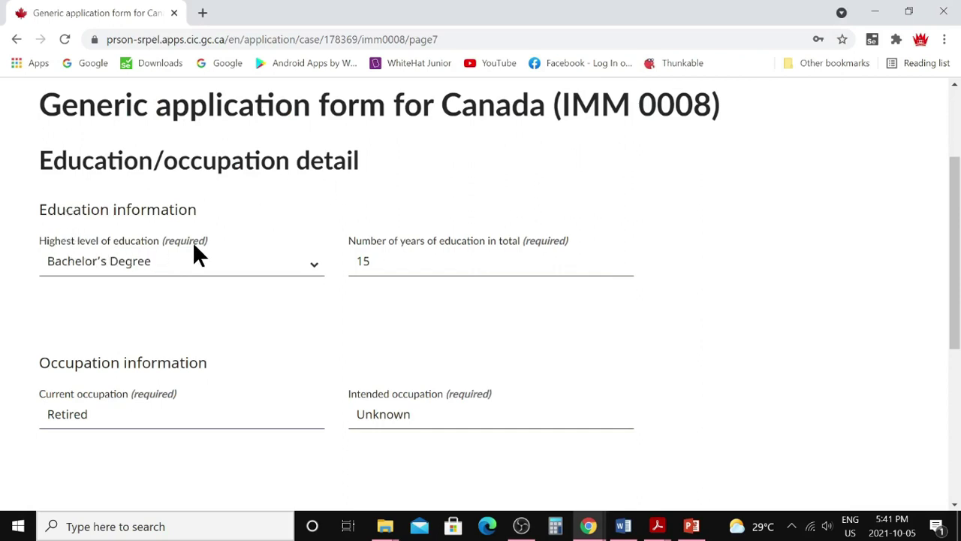
Check the highest level of education options, review the years of education and occupations, and save the Education/occupation detail page
{"action": "left_click", "coordinate": [311, 264]}
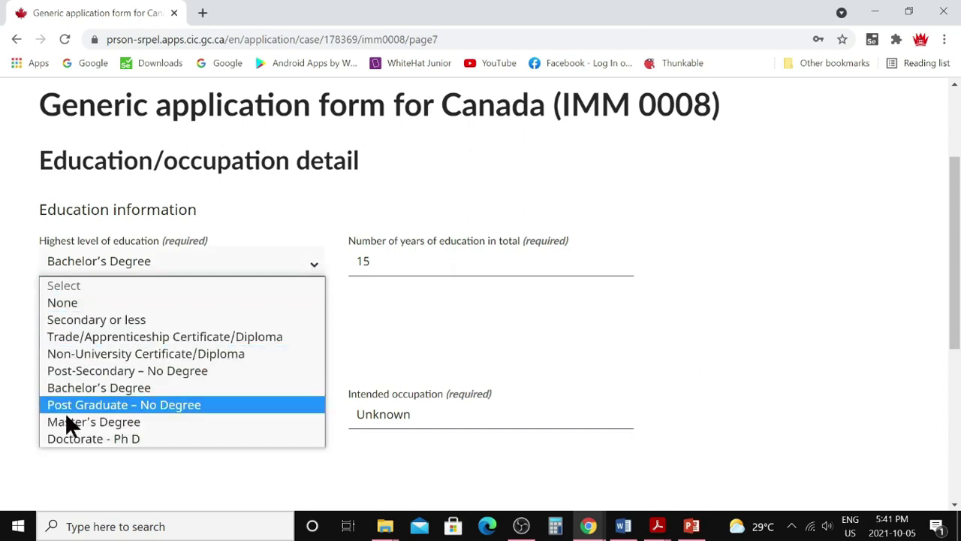
{"action": "left_click", "coordinate": [404, 264]}
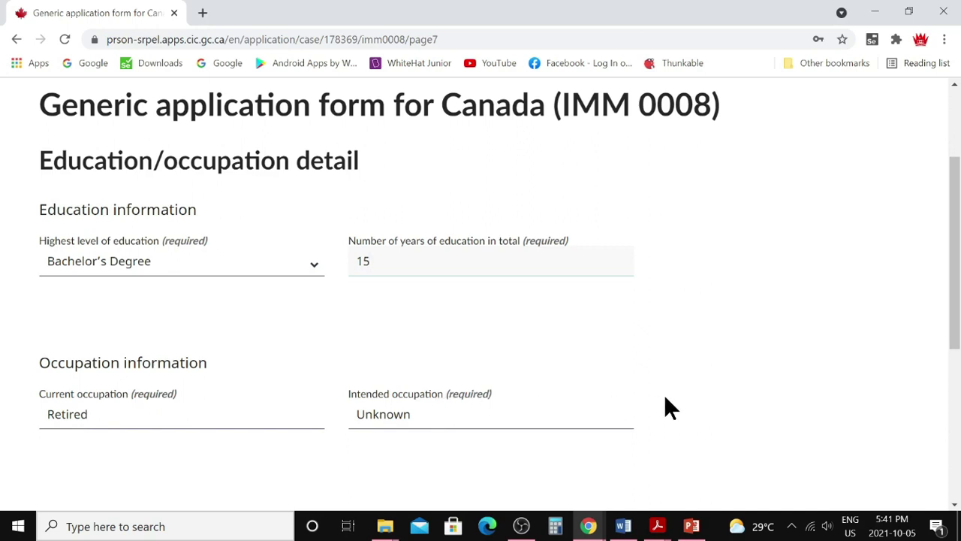
{"action": "scroll", "coordinate": [706, 391], "scroll_direction": "down", "scroll_amount": 2}
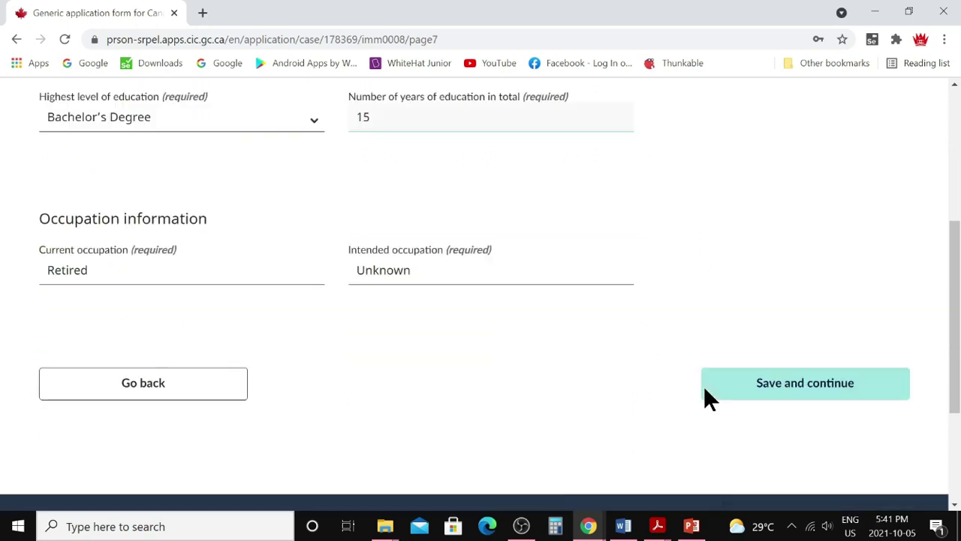
{"action": "left_click", "coordinate": [820, 392]}
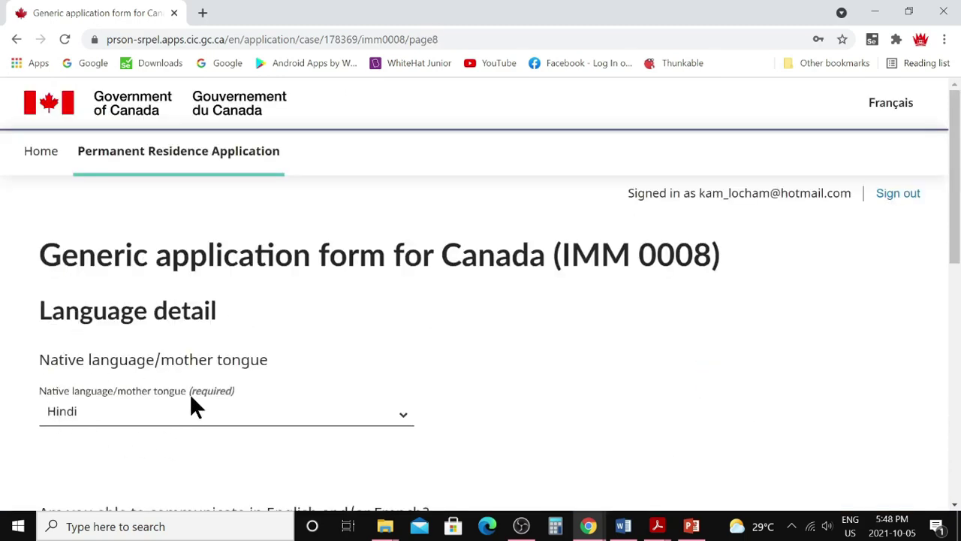
Set the native language/mother tongue to Hindi on the Language detail page
{"action": "left_click", "coordinate": [404, 420]}
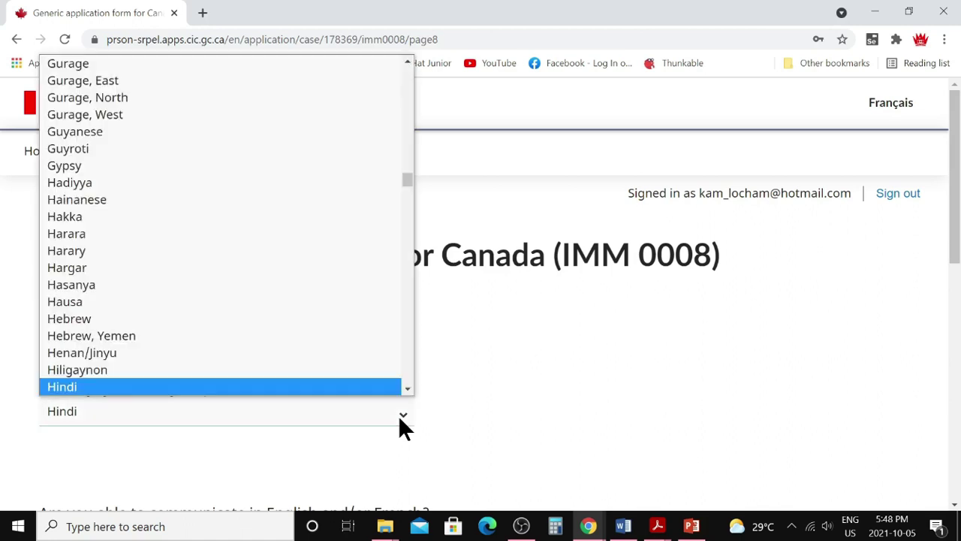
{"action": "scroll", "coordinate": [151, 386], "scroll_direction": "down", "scroll_amount": 1}
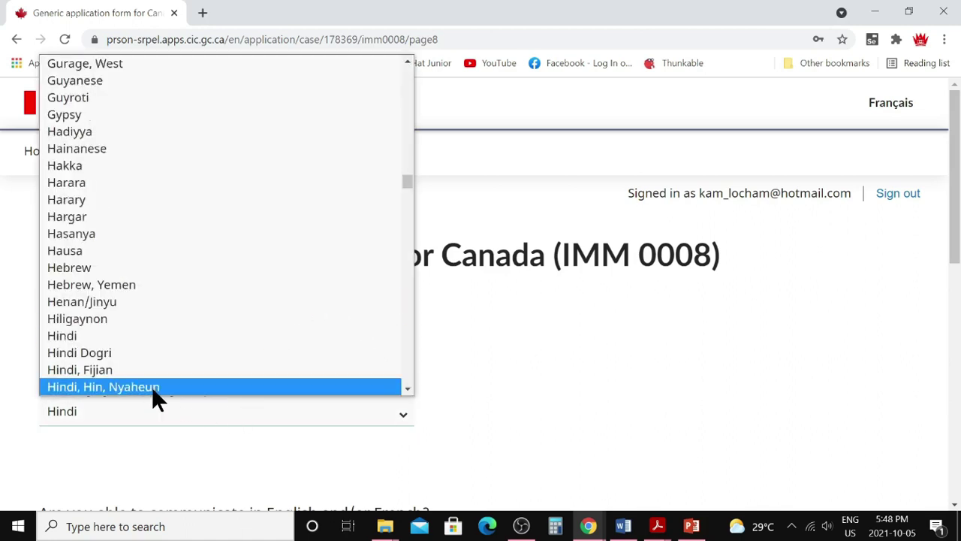
{"action": "left_click", "coordinate": [103, 336]}
{"action": "scroll", "coordinate": [351, 399], "scroll_direction": "down", "scroll_amount": 2}
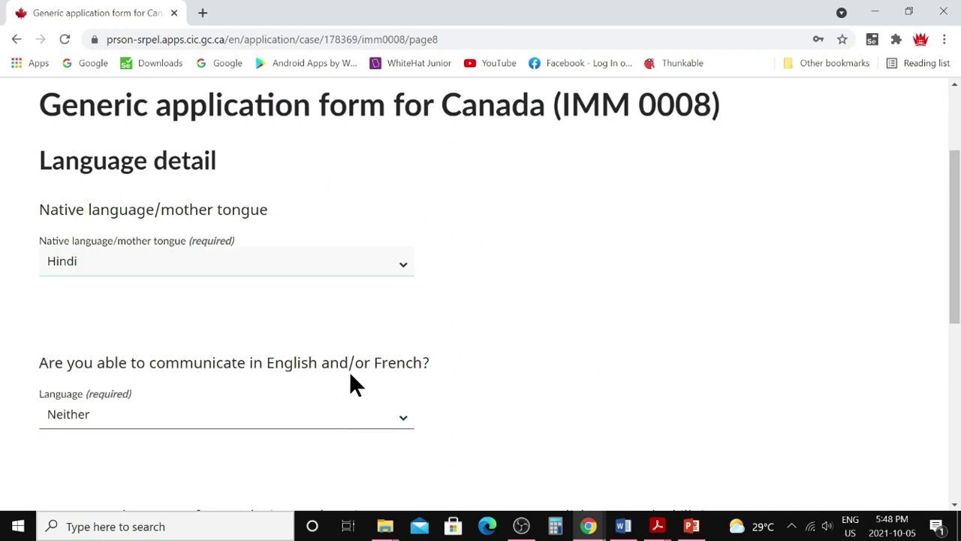
Set the ability to communicate in English and/or French to Neither, review the language test answer, and save the page
{"action": "left_click", "coordinate": [398, 420]}
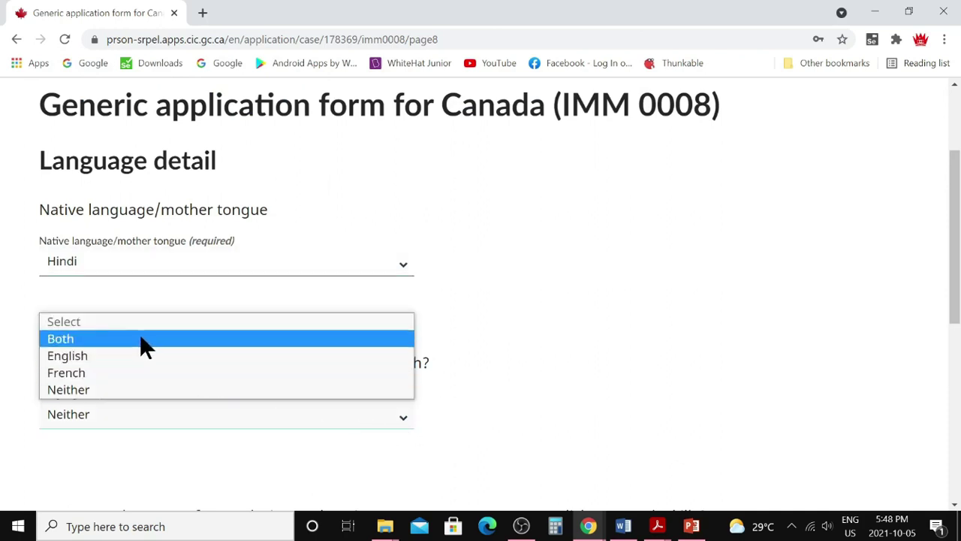
{"action": "left_click", "coordinate": [127, 389]}
{"action": "scroll", "coordinate": [455, 409], "scroll_direction": "down", "scroll_amount": 2}
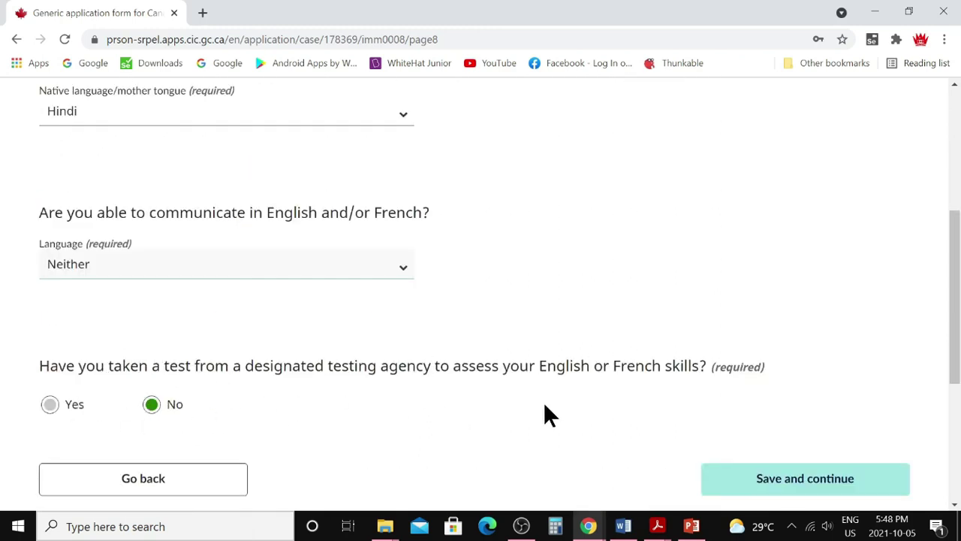
{"action": "scroll", "coordinate": [607, 418], "scroll_direction": "down", "scroll_amount": 2}
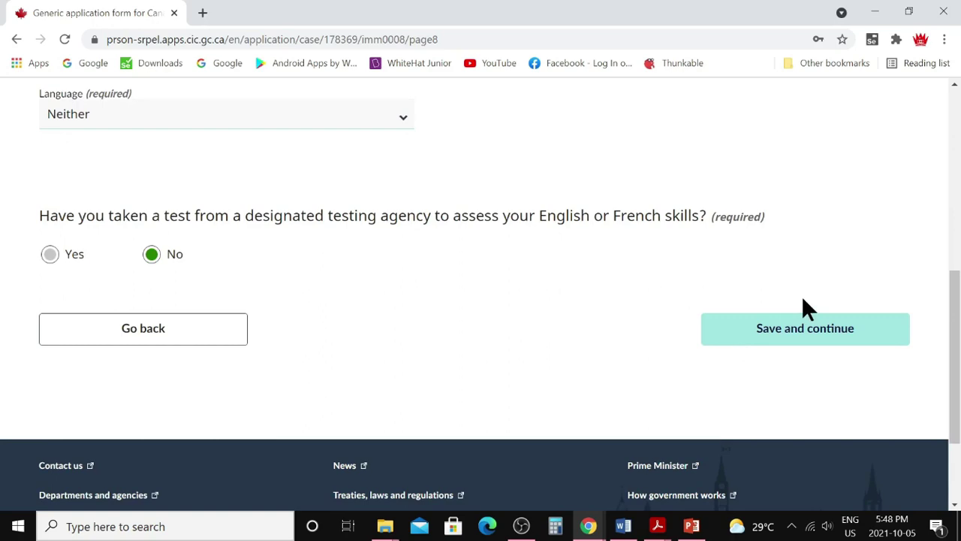
{"action": "left_click", "coordinate": [785, 342]}
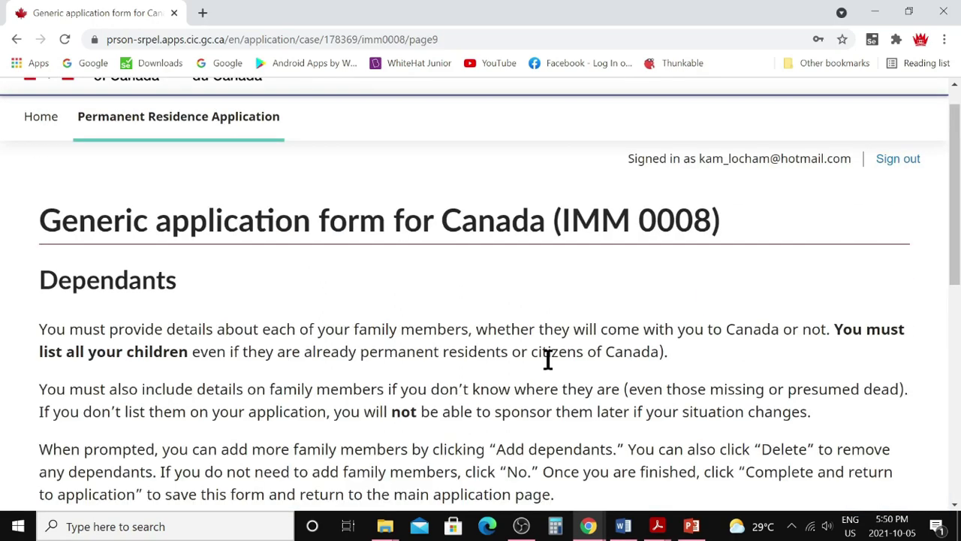
Answer Yes to having dependants to add to the form, and add a new dependant
{"action": "scroll", "coordinate": [547, 358], "scroll_direction": "down", "scroll_amount": 3}
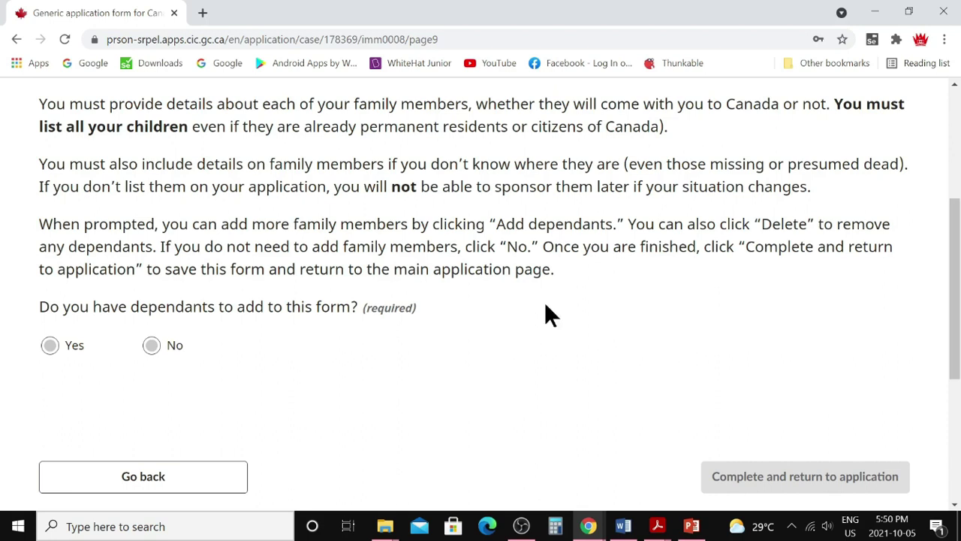
{"action": "left_click", "coordinate": [50, 346]}
{"action": "scroll", "coordinate": [94, 236], "scroll_direction": "down", "scroll_amount": 4}
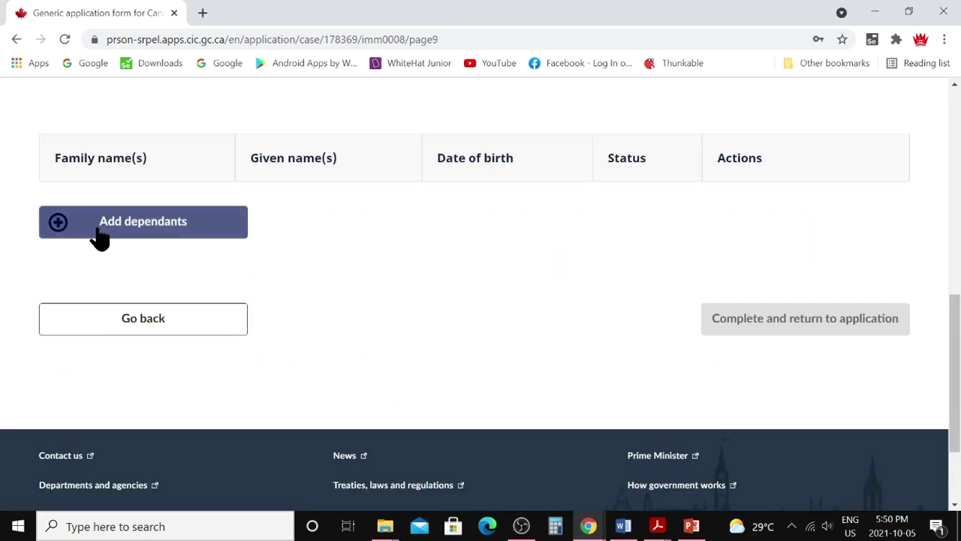
{"action": "left_click", "coordinate": [100, 238]}
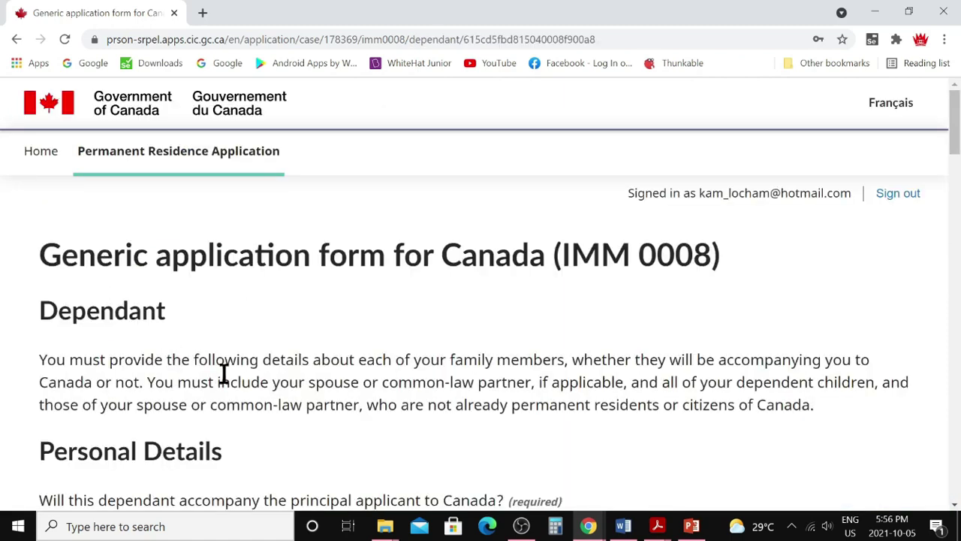
Try answering No to the dependant accompanying the principal applicant to Canada, and restore the answer to Yes
{"action": "scroll", "coordinate": [223, 373], "scroll_direction": "down", "scroll_amount": 1}
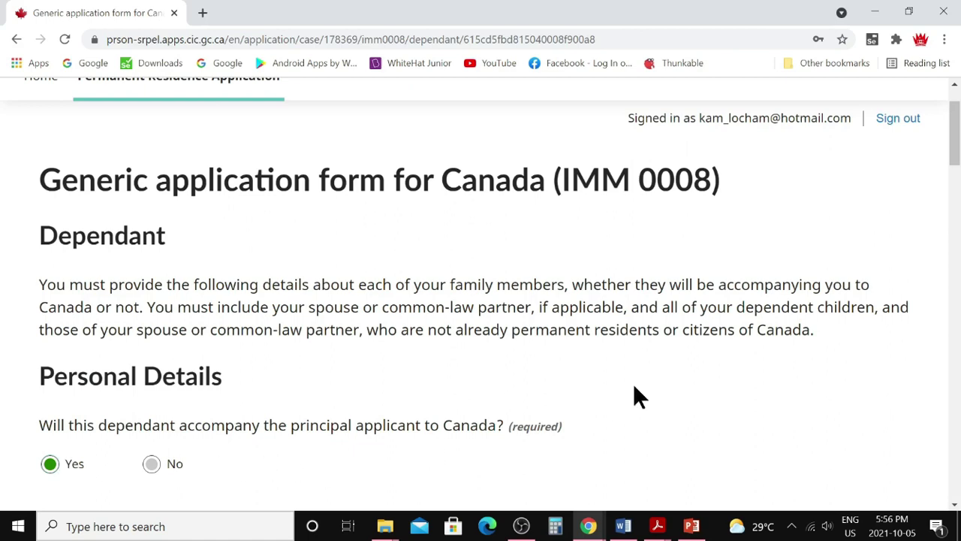
{"action": "scroll", "coordinate": [629, 395], "scroll_direction": "down", "scroll_amount": 1}
{"action": "scroll", "coordinate": [184, 383], "scroll_direction": "down", "scroll_amount": 2}
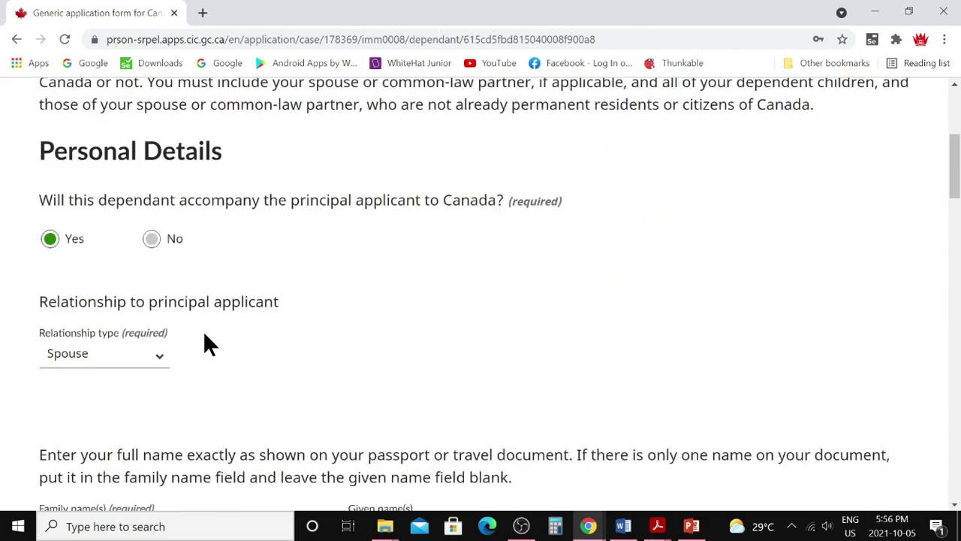
{"action": "left_click", "coordinate": [153, 238]}
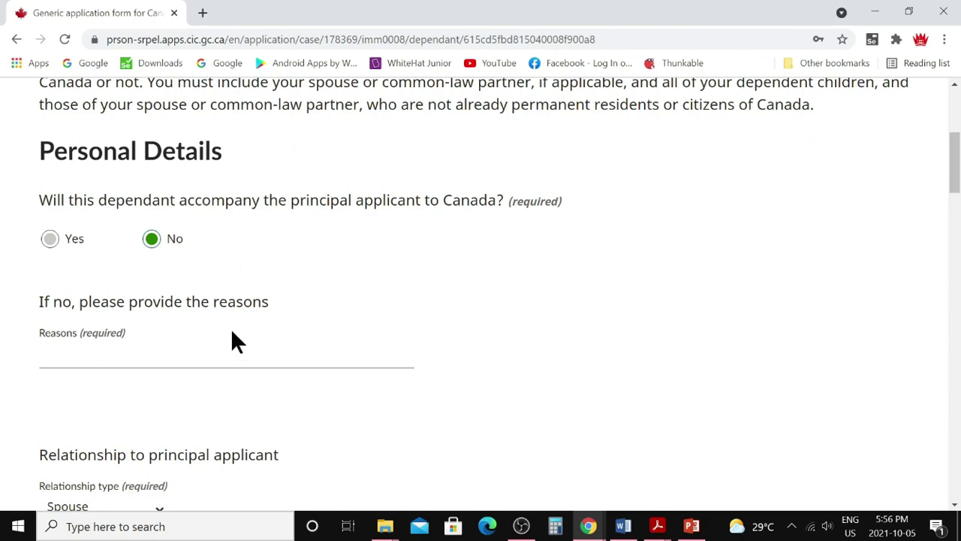
{"action": "left_click", "coordinate": [50, 240]}
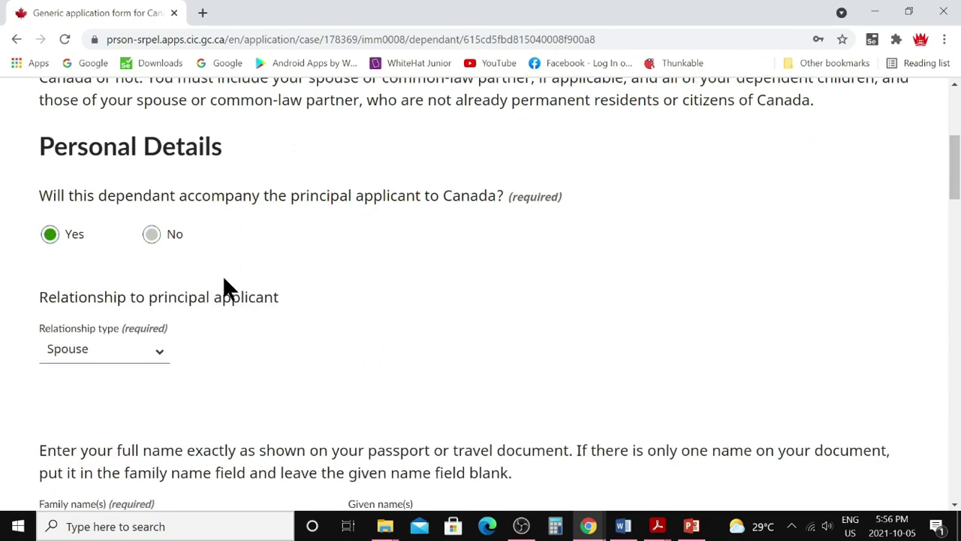
Look through the options for the dependant's relationship type to the principal applicant, keeping Spouse
{"action": "scroll", "coordinate": [223, 278], "scroll_direction": "down", "scroll_amount": 1}
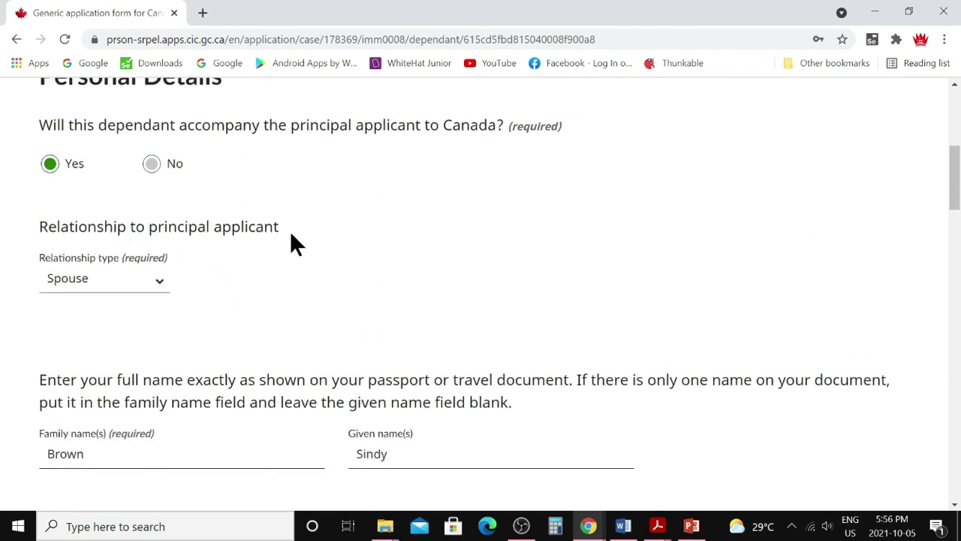
{"action": "left_click", "coordinate": [159, 287]}
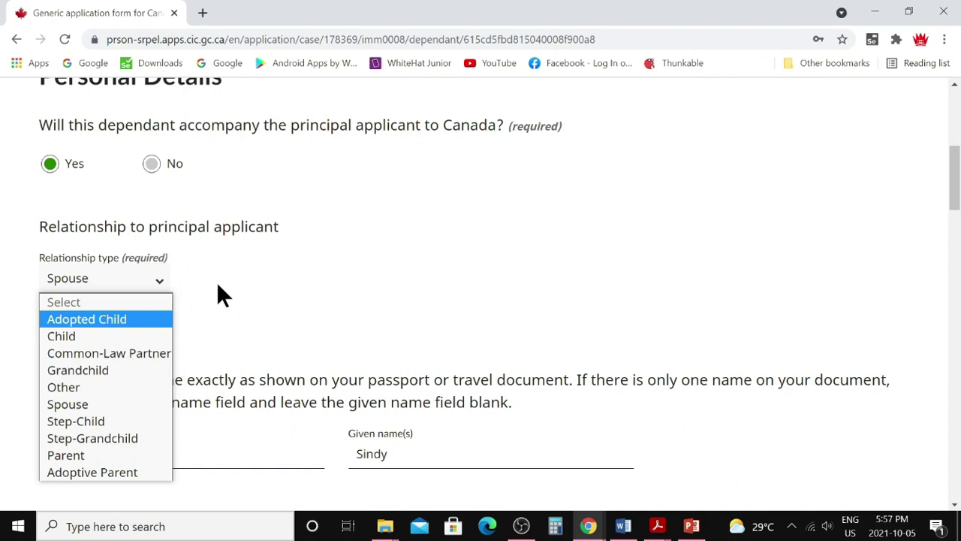
{"action": "left_click", "coordinate": [282, 274]}
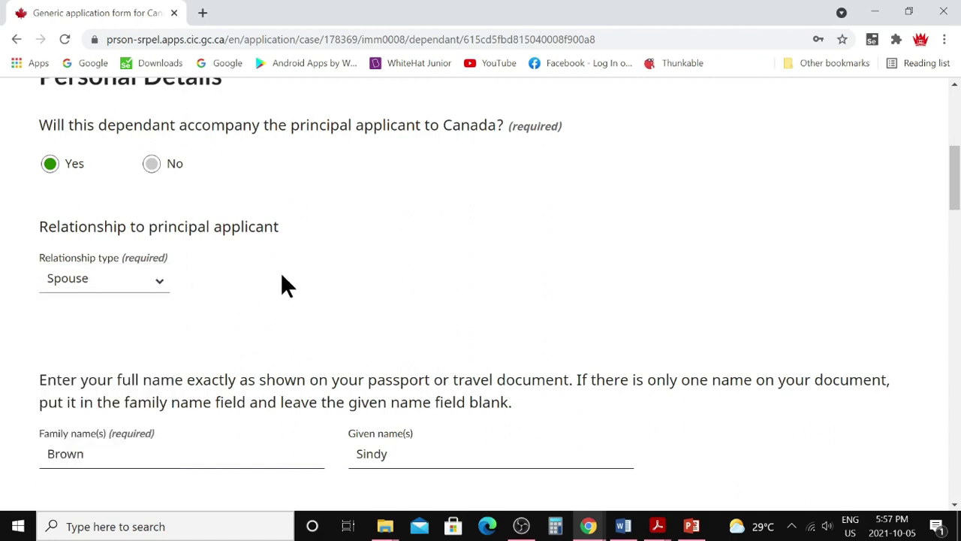
Review the dependant's personal details, from name, other names and UCI through birth, citizenship and residence to marital status and spouse's name
{"action": "scroll", "coordinate": [283, 285], "scroll_direction": "down", "scroll_amount": 3}
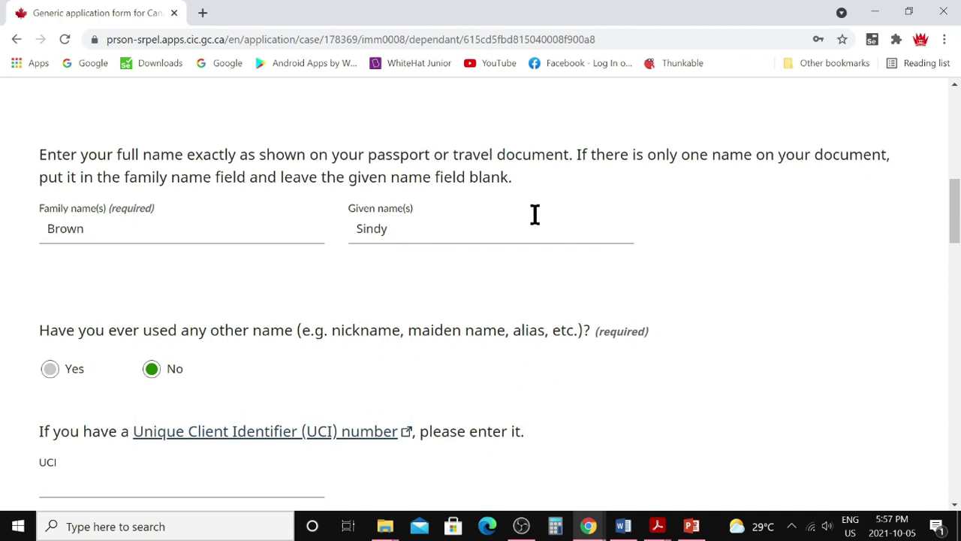
{"action": "scroll", "coordinate": [595, 266], "scroll_direction": "down", "scroll_amount": 2}
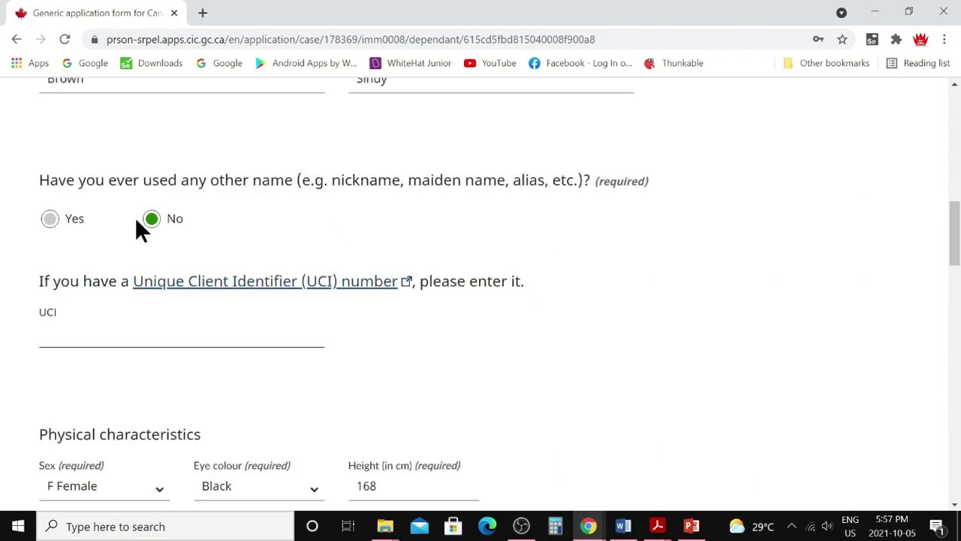
{"action": "scroll", "coordinate": [285, 230], "scroll_direction": "down", "scroll_amount": 1}
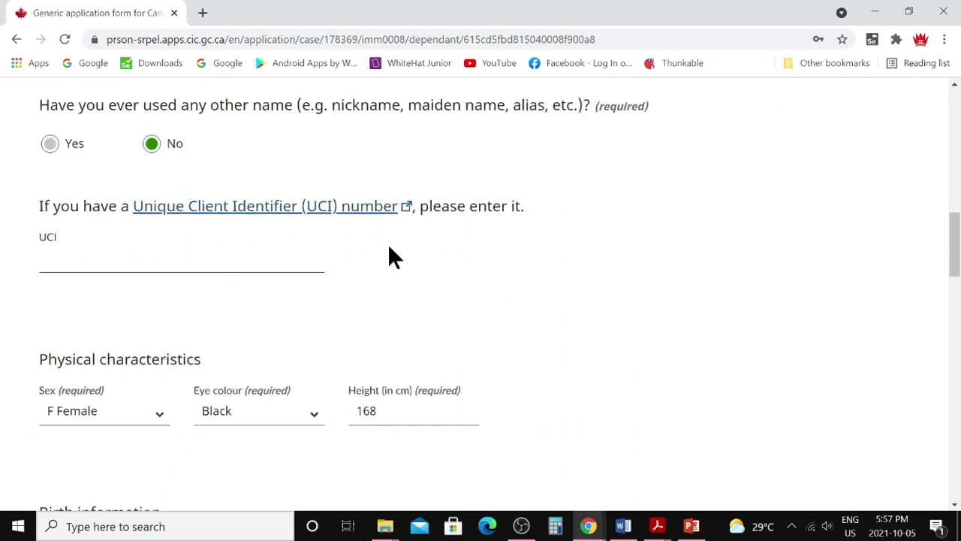
{"action": "scroll", "coordinate": [389, 248], "scroll_direction": "down", "scroll_amount": 2}
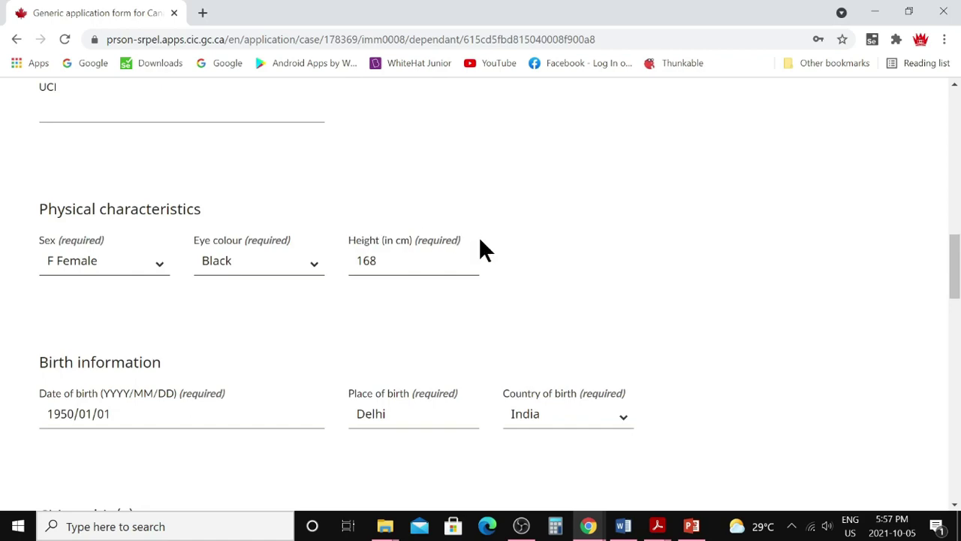
{"action": "scroll", "coordinate": [480, 242], "scroll_direction": "down", "scroll_amount": 2}
{"action": "scroll", "coordinate": [421, 293], "scroll_direction": "down", "scroll_amount": 2}
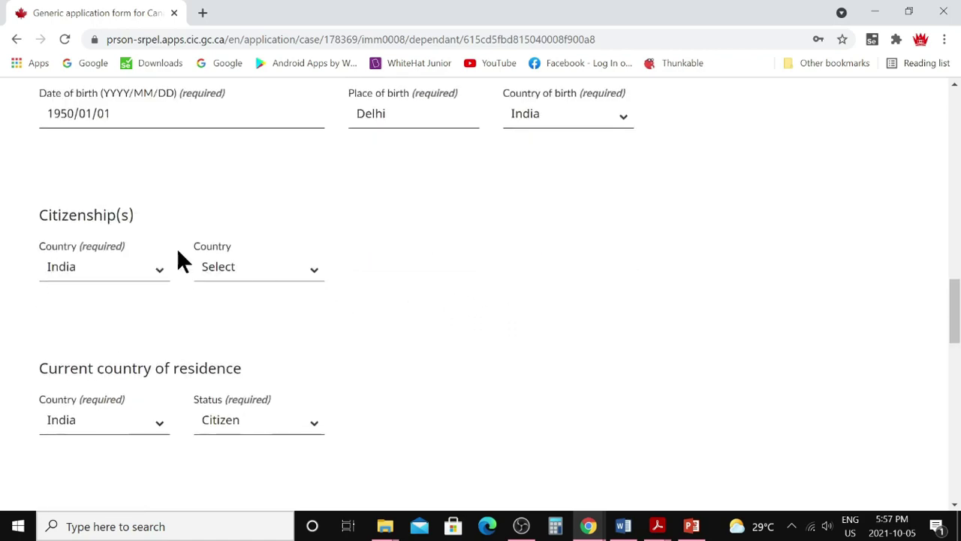
{"action": "scroll", "coordinate": [325, 241], "scroll_direction": "down", "scroll_amount": 2}
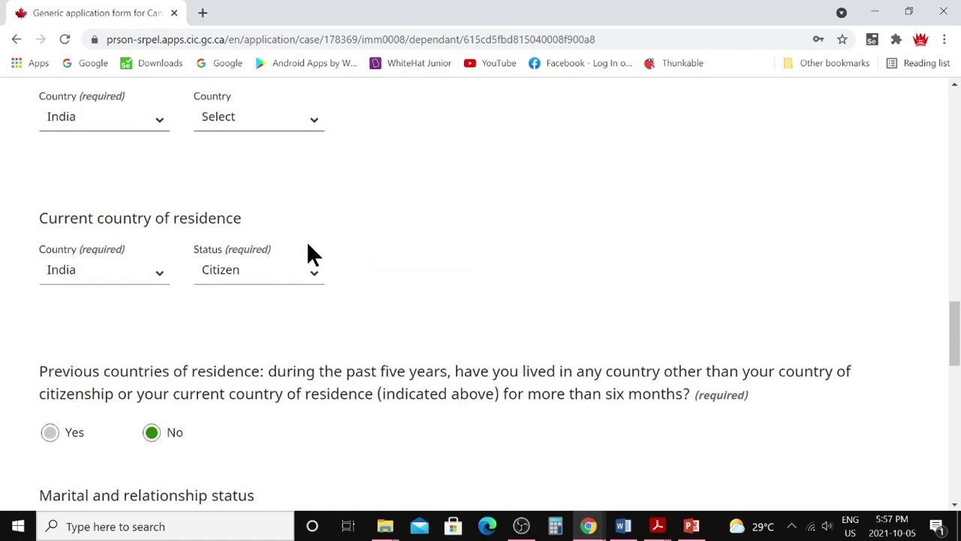
{"action": "scroll", "coordinate": [605, 277], "scroll_direction": "down", "scroll_amount": 2}
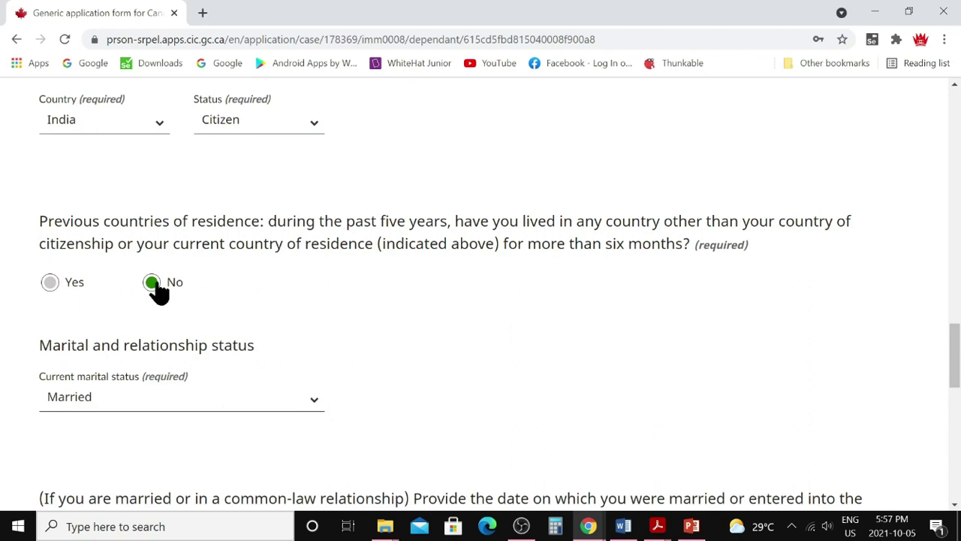
{"action": "scroll", "coordinate": [337, 380], "scroll_direction": "down", "scroll_amount": 1}
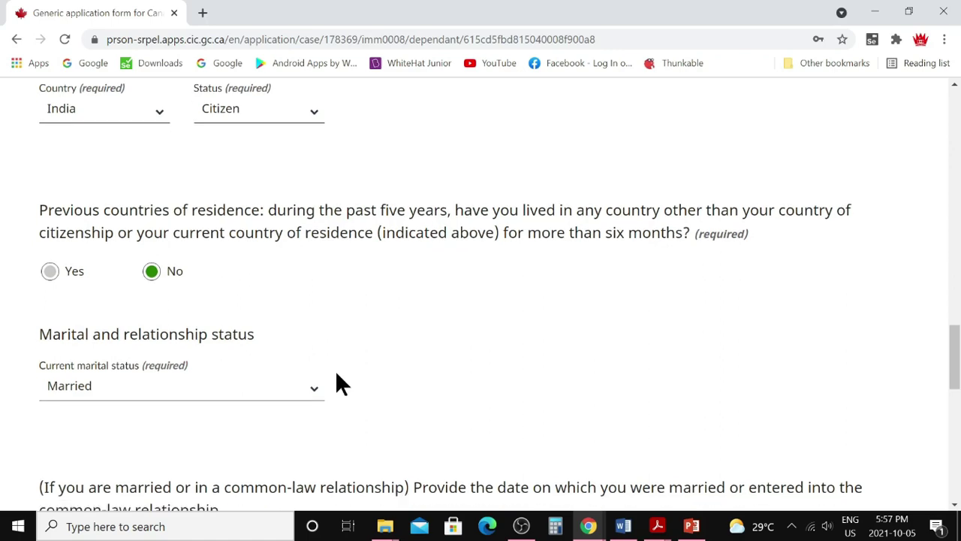
{"action": "scroll", "coordinate": [169, 335], "scroll_direction": "down", "scroll_amount": 2}
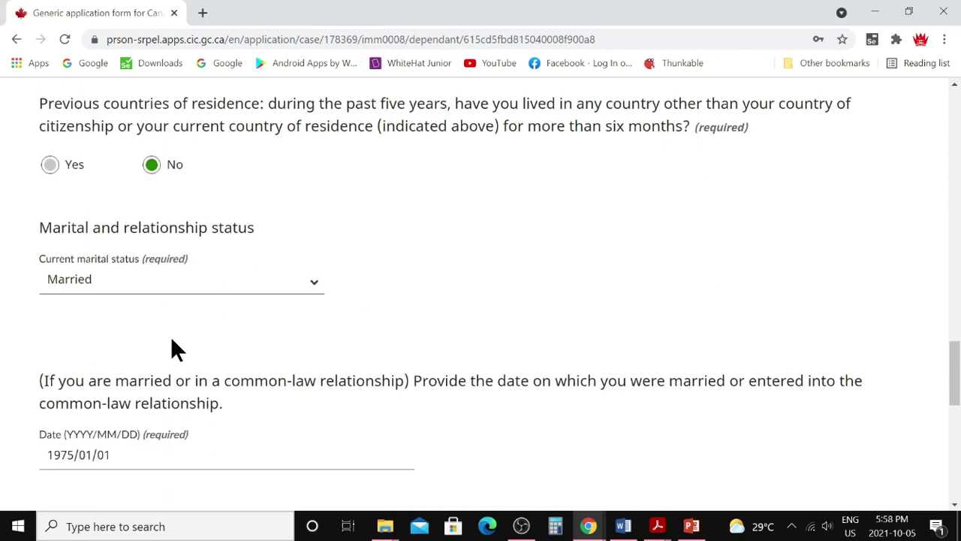
{"action": "scroll", "coordinate": [248, 359], "scroll_direction": "down", "scroll_amount": 2}
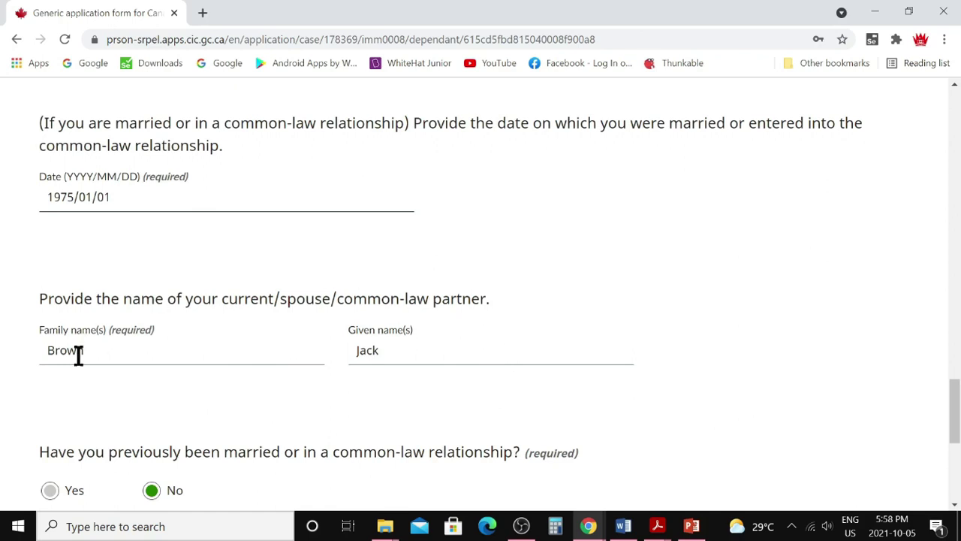
{"action": "scroll", "coordinate": [469, 371], "scroll_direction": "down", "scroll_amount": 1}
{"action": "scroll", "coordinate": [443, 356], "scroll_direction": "down", "scroll_amount": 2}
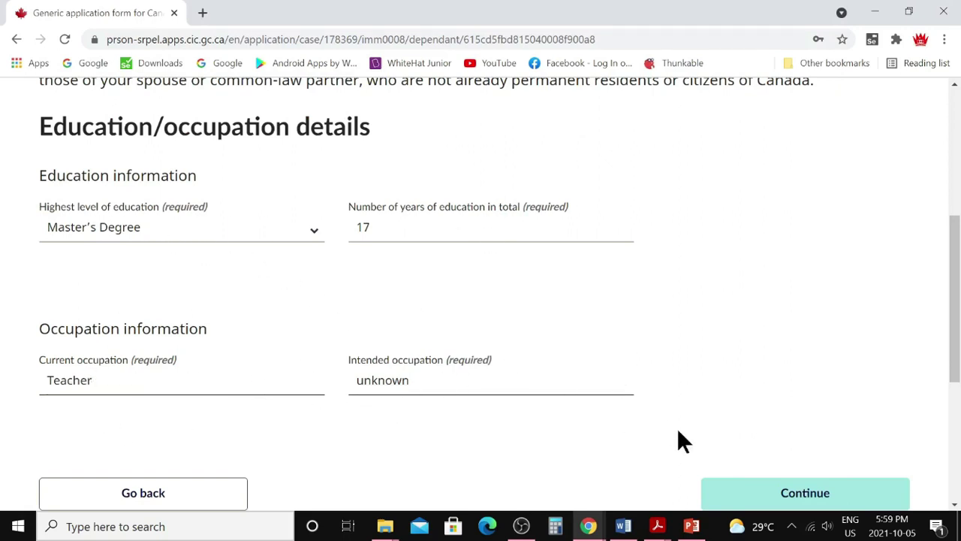
Accept the dependant's education and occupation page, then check the language details and continue to the passport details
{"action": "left_click", "coordinate": [769, 505]}
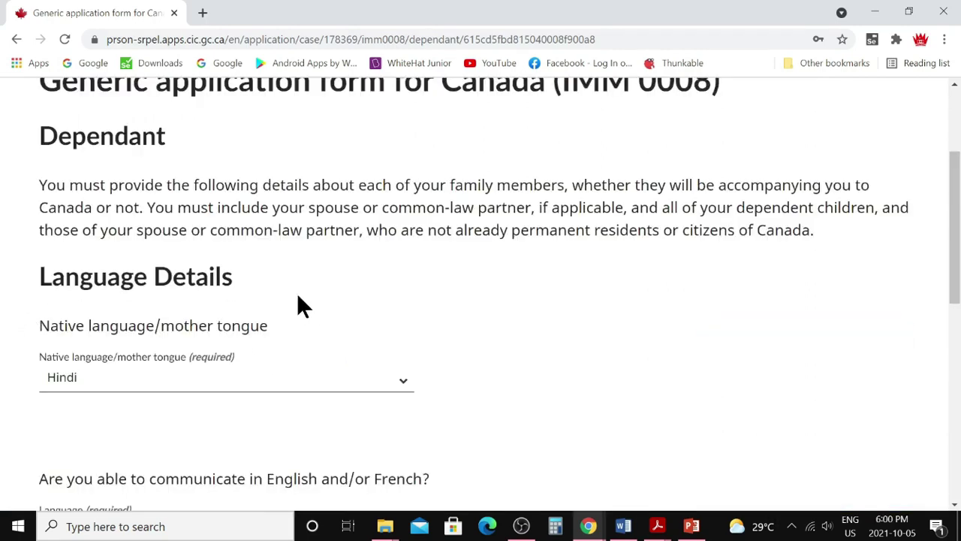
{"action": "scroll", "coordinate": [298, 300], "scroll_direction": "down", "scroll_amount": 2}
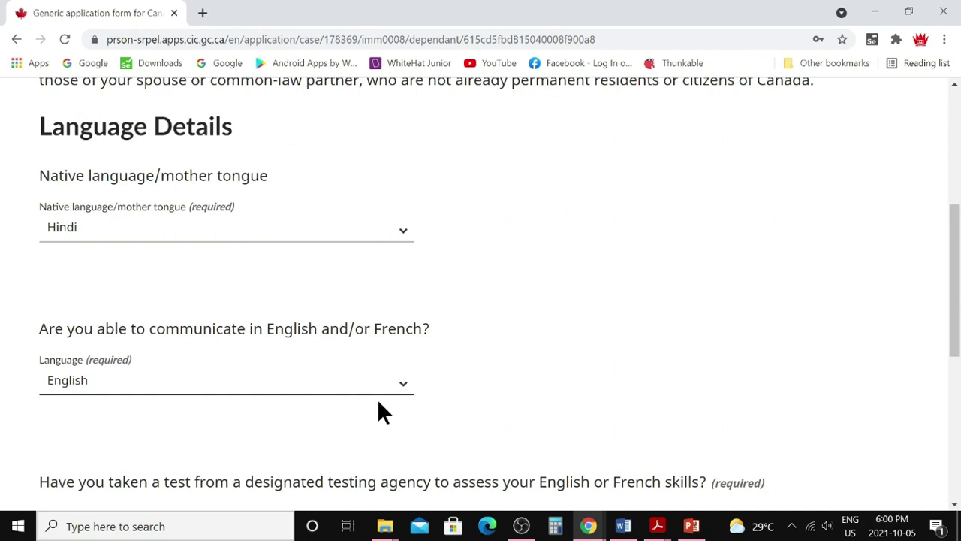
{"action": "scroll", "coordinate": [255, 413], "scroll_direction": "down", "scroll_amount": 3}
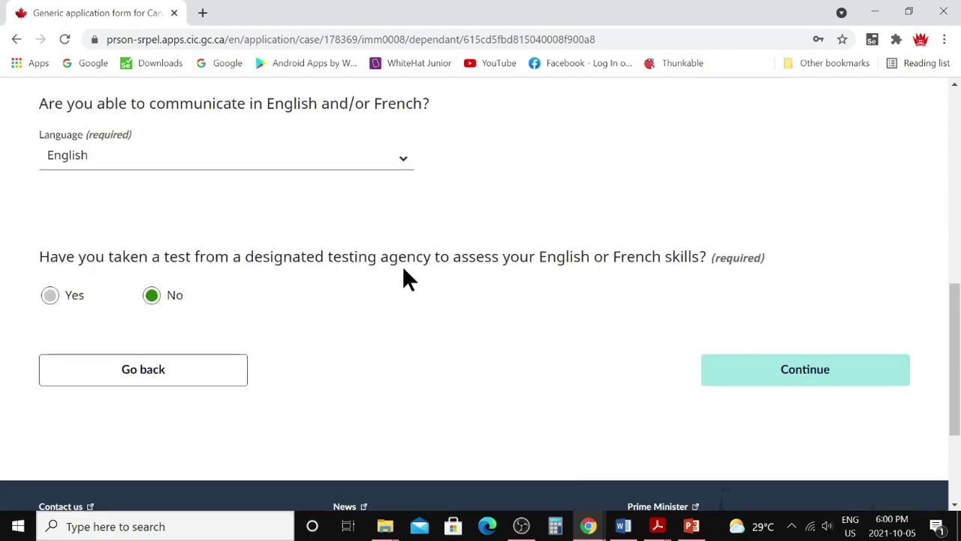
{"action": "left_click", "coordinate": [794, 385]}
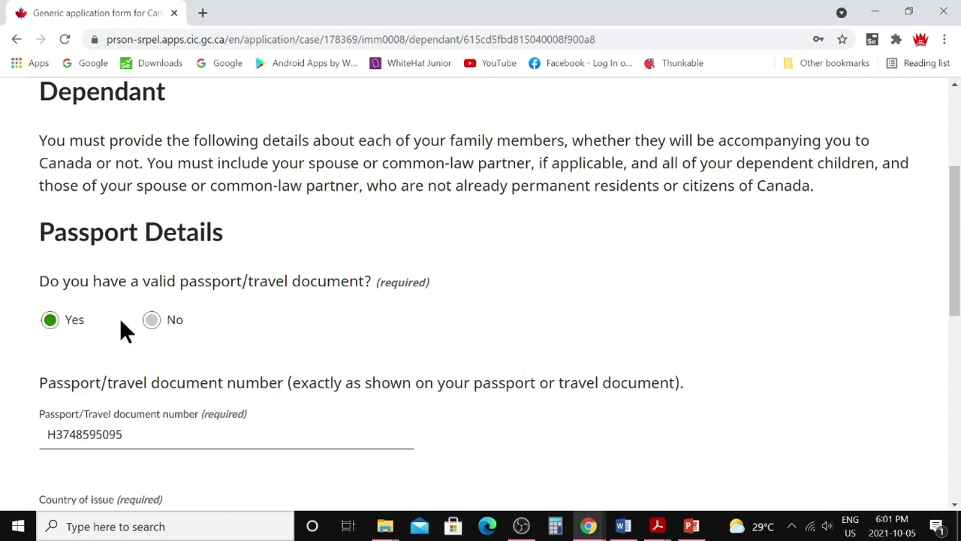
Check the dependant's passport number, country of issue, and issue and expiry dates, and continue to the national identity document
{"action": "scroll", "coordinate": [233, 308], "scroll_direction": "down", "scroll_amount": 2}
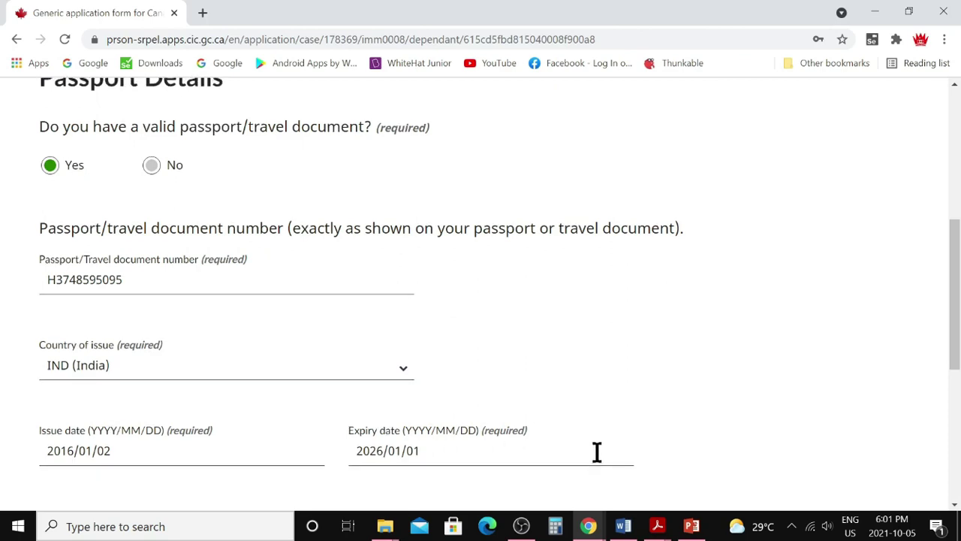
{"action": "scroll", "coordinate": [698, 457], "scroll_direction": "down", "scroll_amount": 2}
{"action": "left_click", "coordinate": [808, 431]}
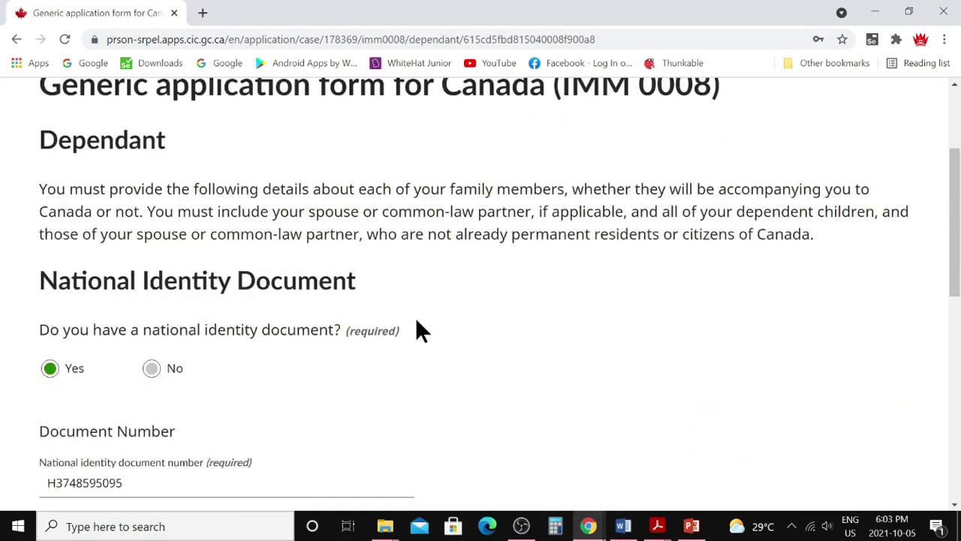
Check the dependant's national identity document number, country of issue and dates, and save the dependant's record
{"action": "scroll", "coordinate": [496, 368], "scroll_direction": "down", "scroll_amount": 3}
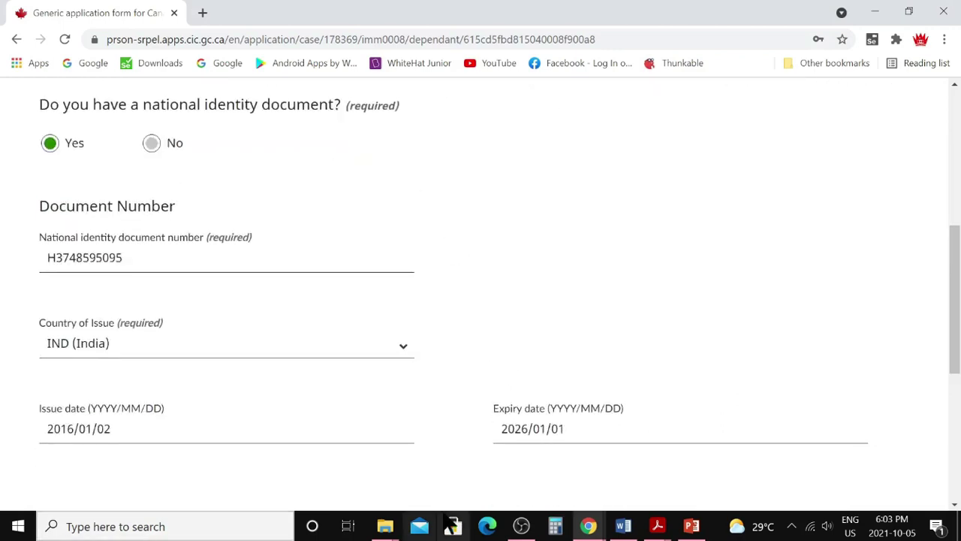
{"action": "scroll", "coordinate": [697, 376], "scroll_direction": "down", "scroll_amount": 1}
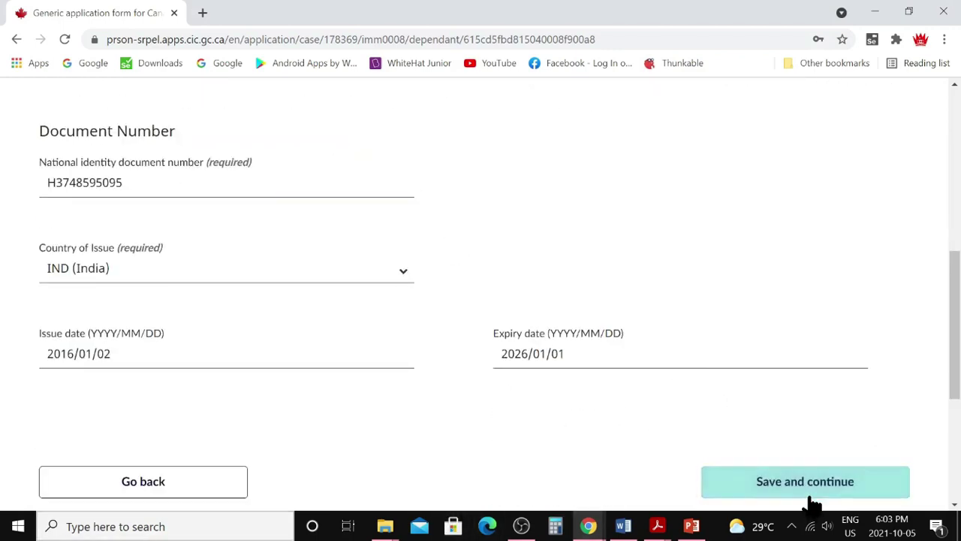
{"action": "mouse_move", "coordinate": [520, 535]}
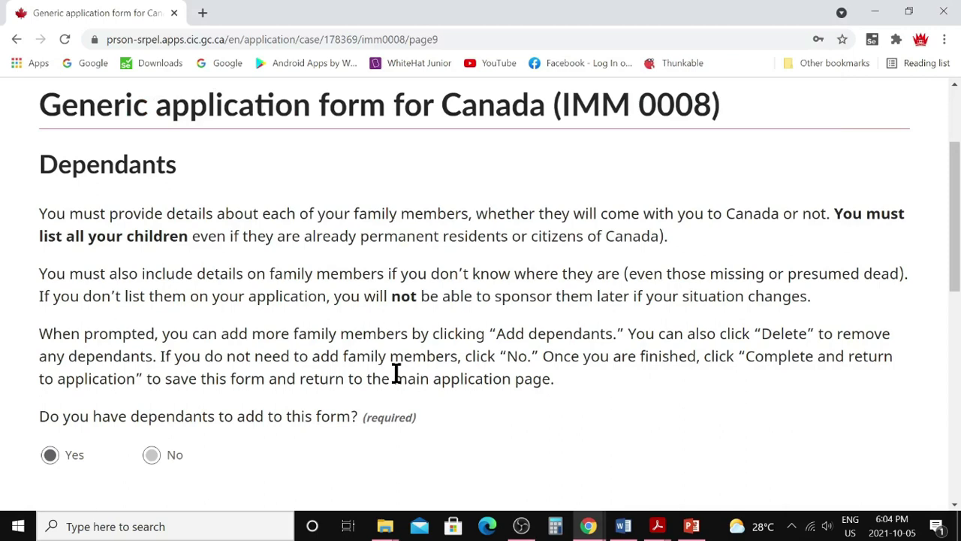
Check the spouse's entry in the dependants list, and complete the form to return to the application
{"action": "scroll", "coordinate": [396, 373], "scroll_direction": "down", "scroll_amount": 3}
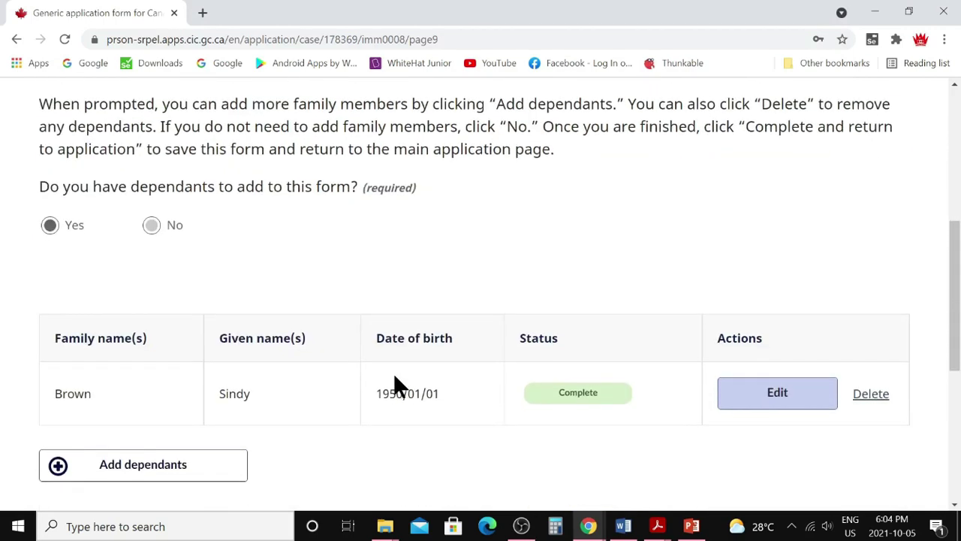
{"action": "scroll", "coordinate": [398, 387], "scroll_direction": "down", "scroll_amount": 1}
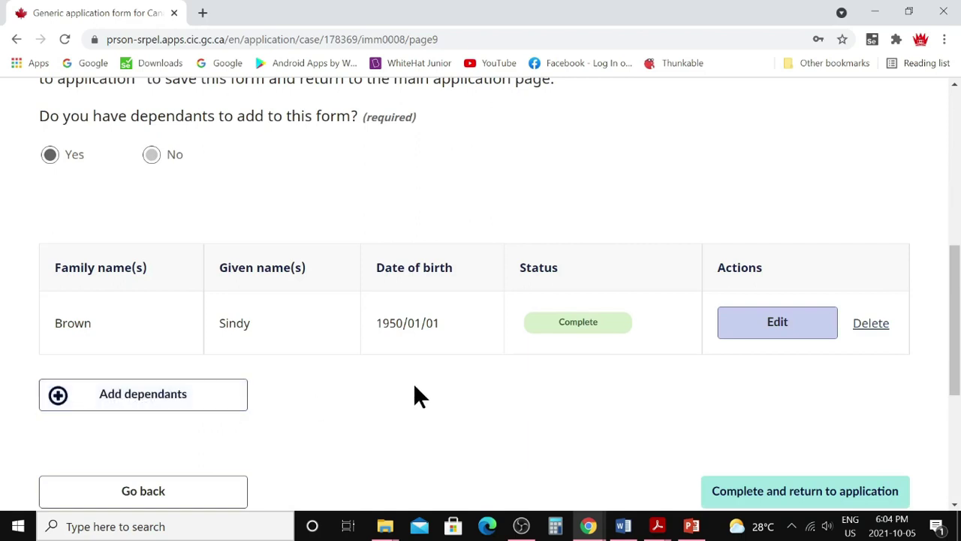
{"action": "scroll", "coordinate": [419, 398], "scroll_direction": "down", "scroll_amount": 1}
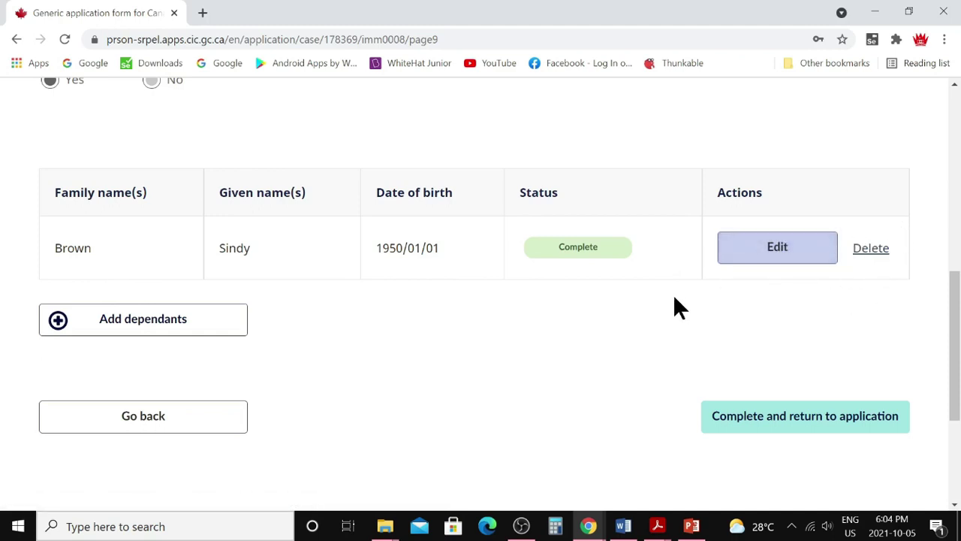
{"action": "left_click", "coordinate": [763, 430]}
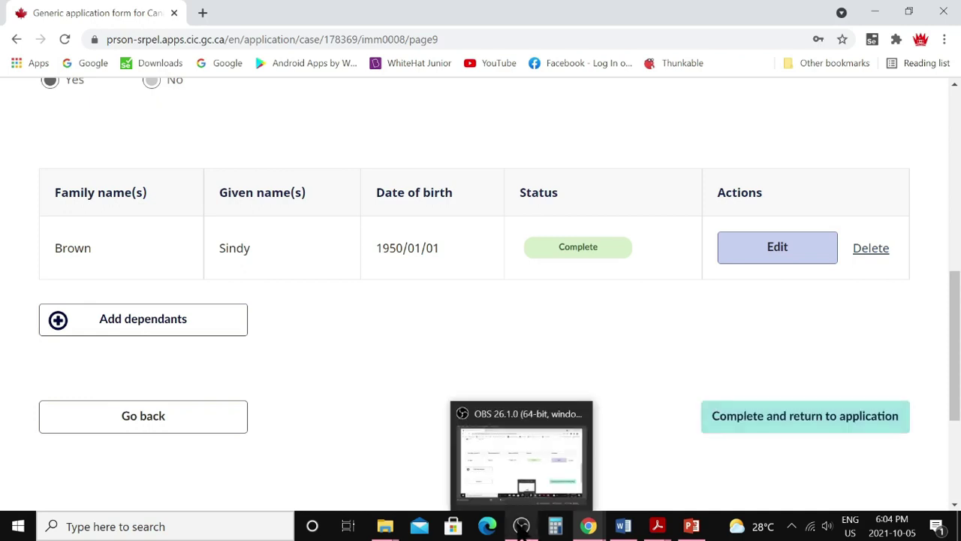